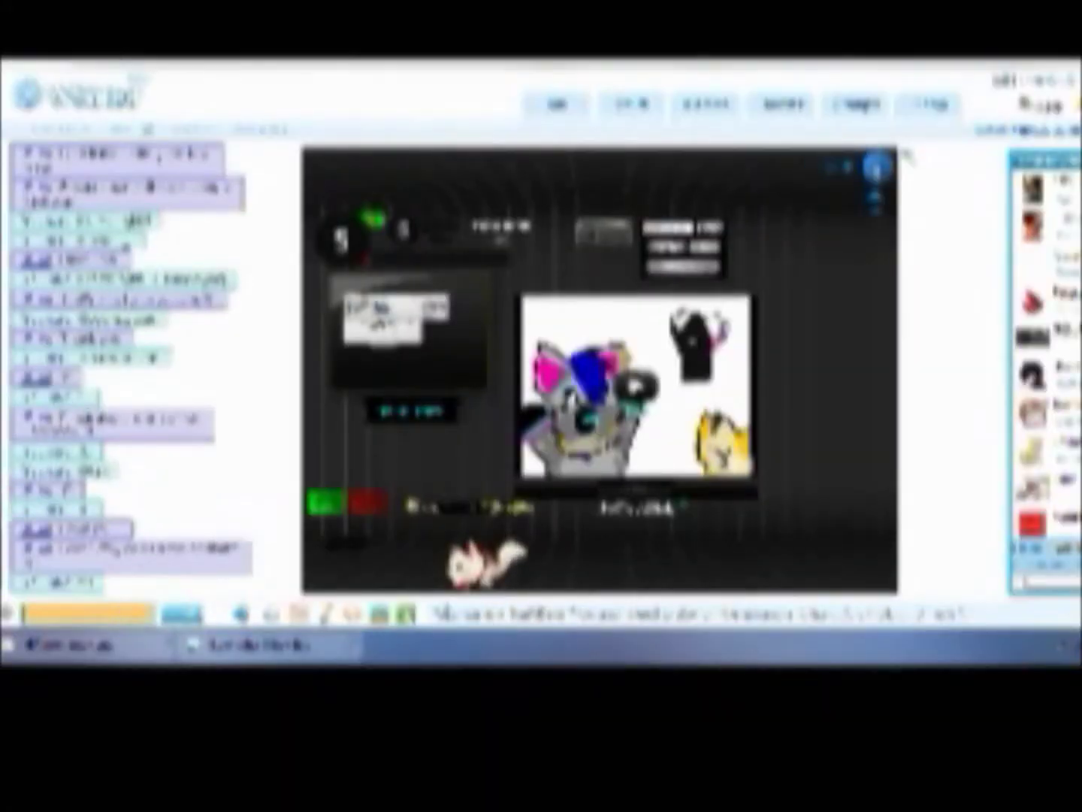
Step: Switch to the GIMP drawing and add a new layer above the red sketch
key(alt+Tab)
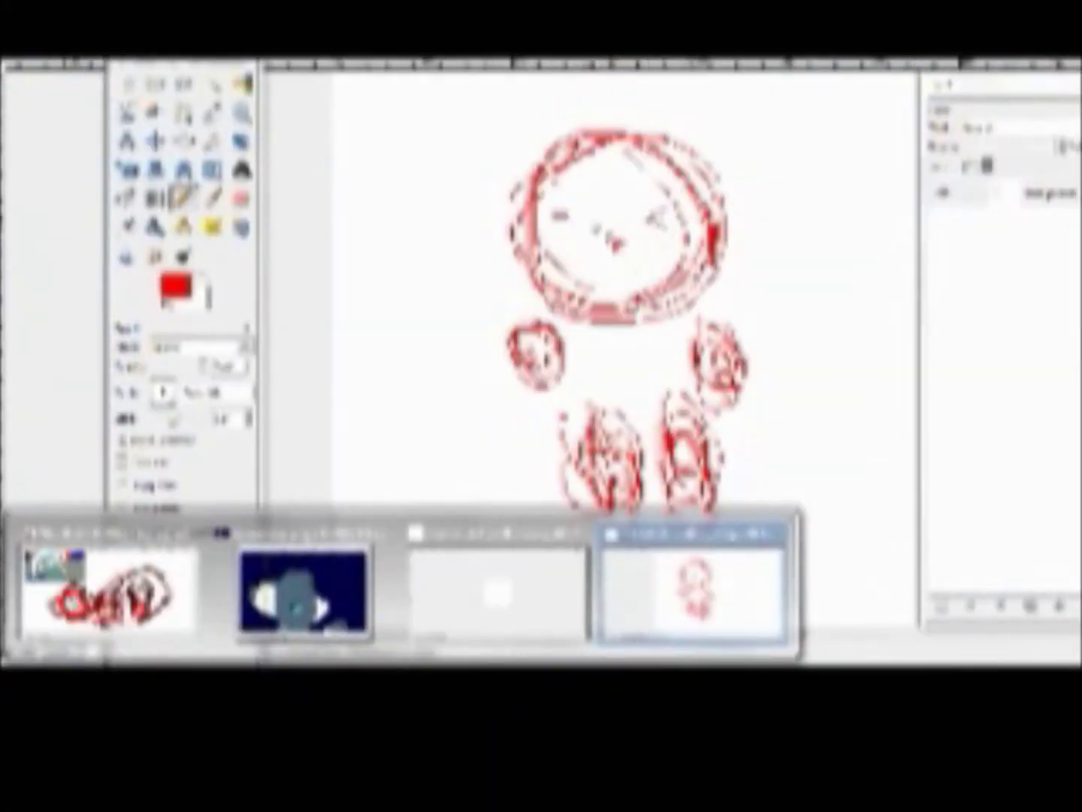
click(941, 607)
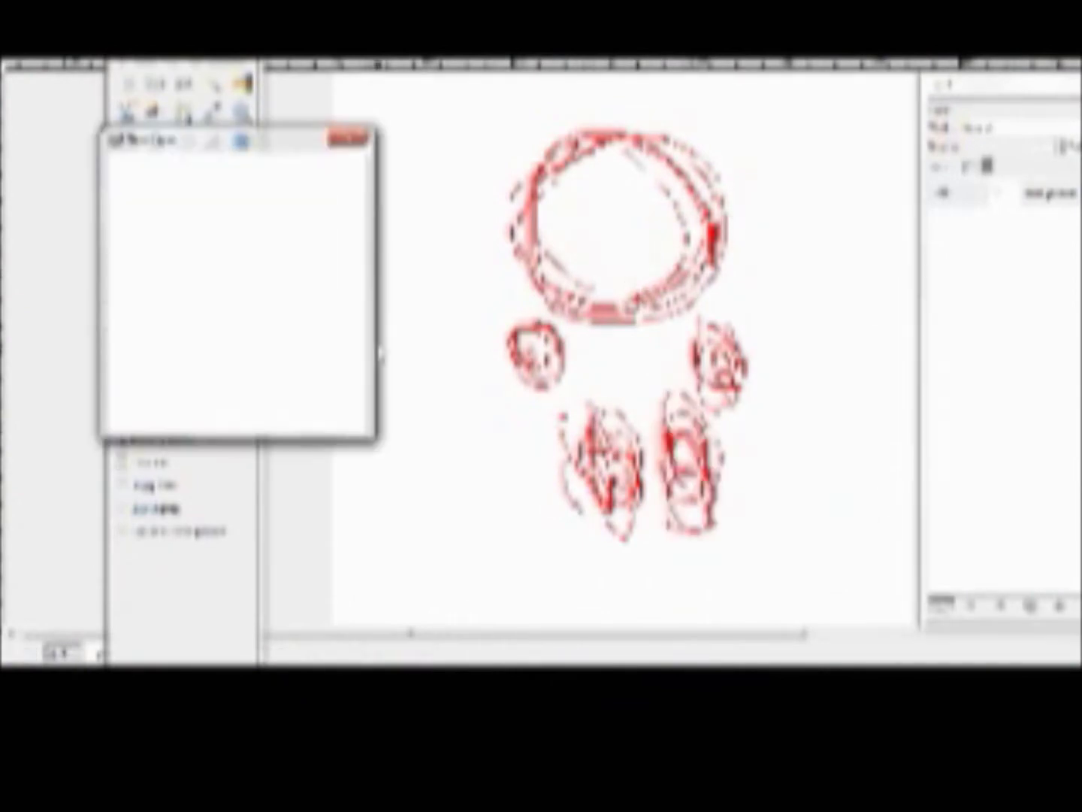
key(Return)
key(alt+Tab)
key(alt+Tab)
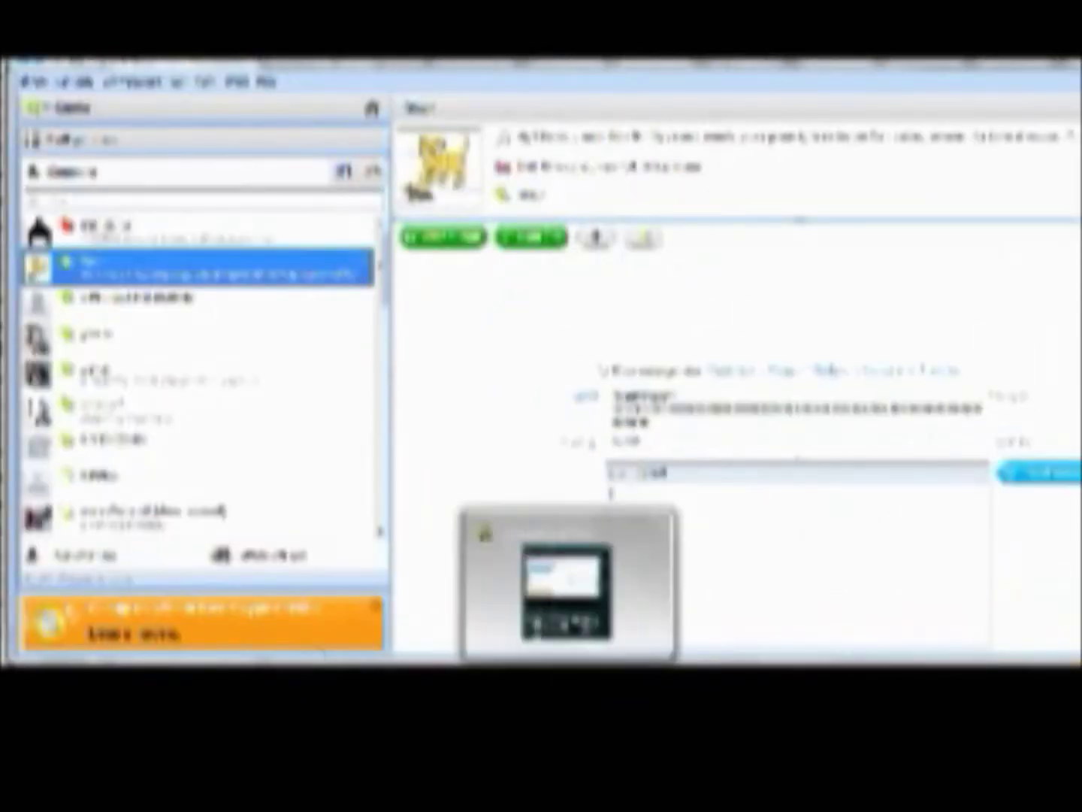
Step: Set the drawing colour to black and outline the head, both ears and the zigzag hair fringe over the red sketch
click(186, 285)
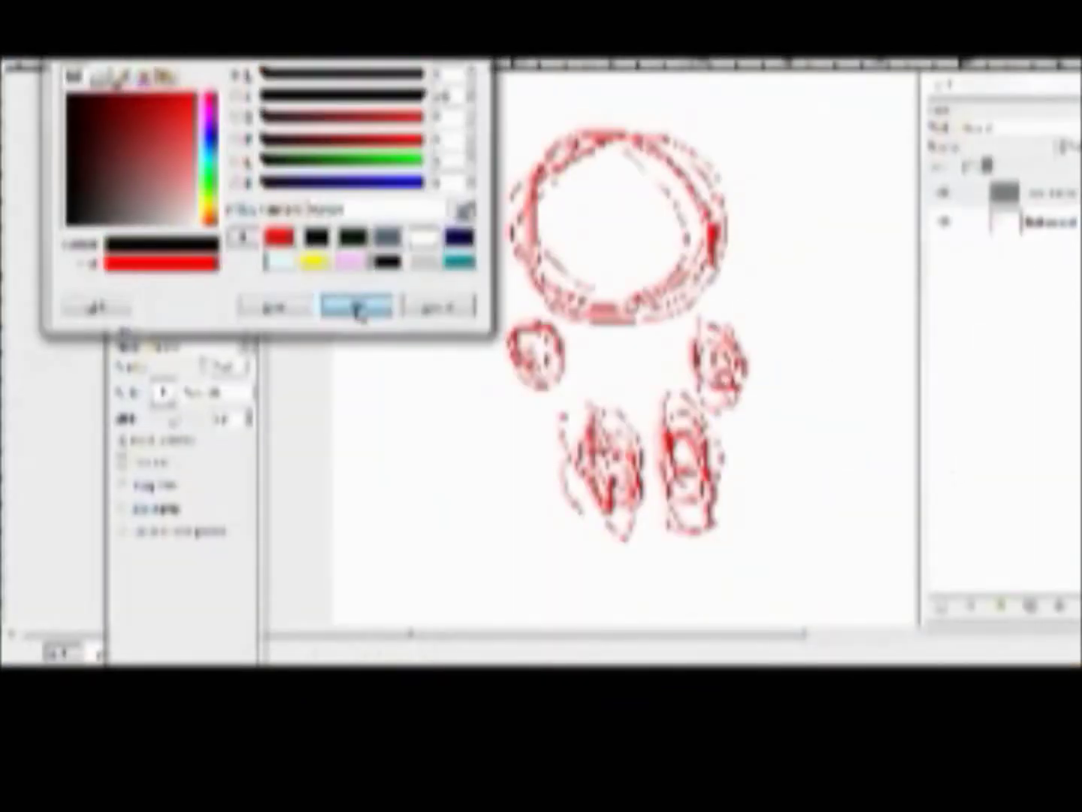
click(357, 307)
drag(627, 138, 750, 240)
key(ctrl+z)
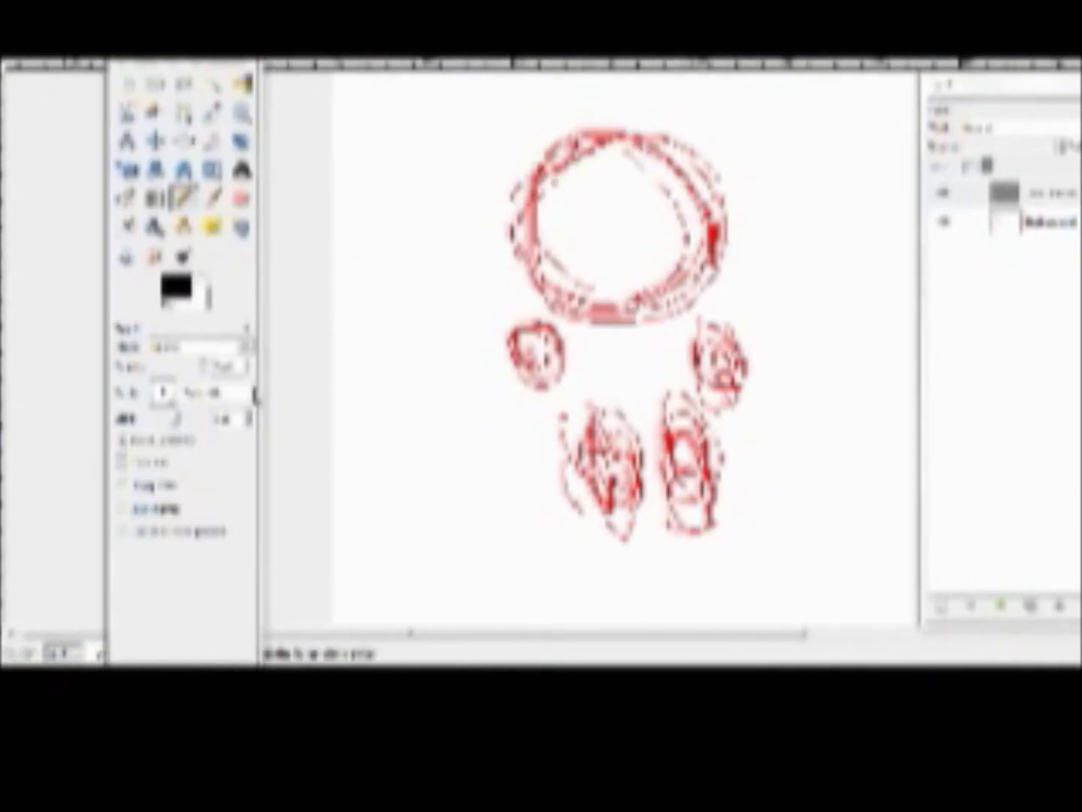
drag(629, 136, 730, 260)
drag(528, 143, 612, 183)
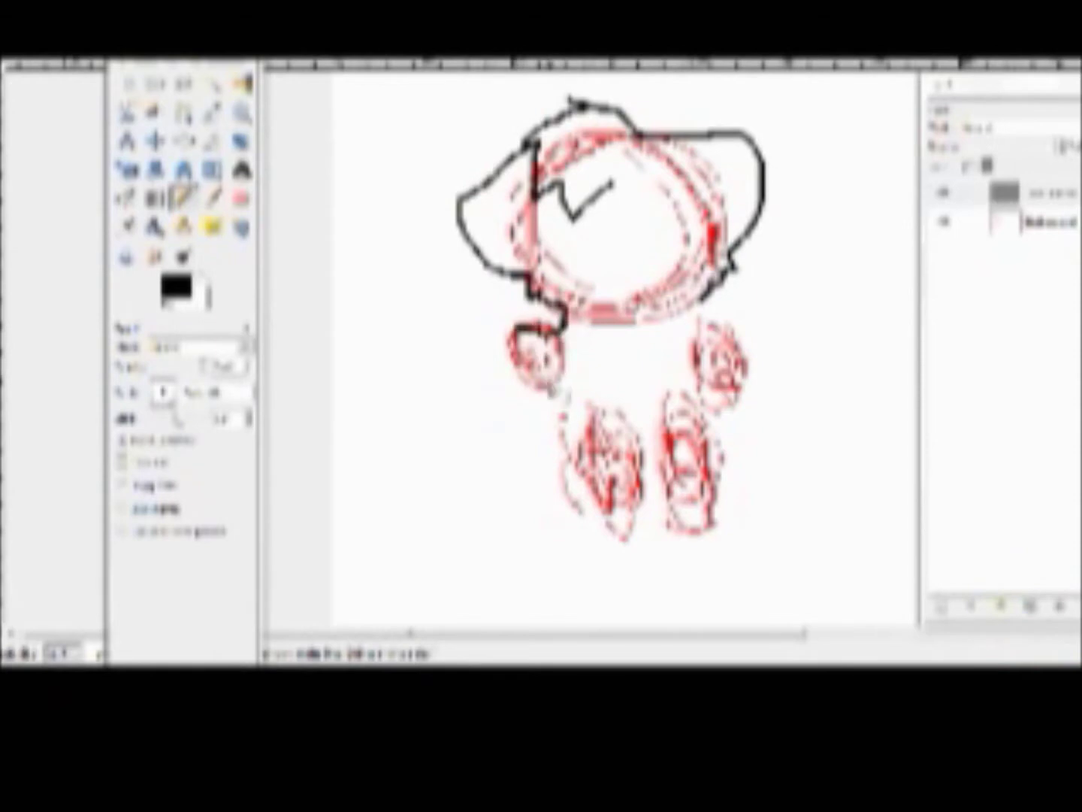
Step: Outline the body and the two front legs in black below the head
key(ctrl+z)
mouse_move(531, 293)
mouse_down()
mouse_move(558, 391)
mouse_move(763, 399)
mouse_up()
key(ctrl+z)
drag(558, 390, 578, 458)
key(ctrl+z)
drag(559, 372, 574, 428)
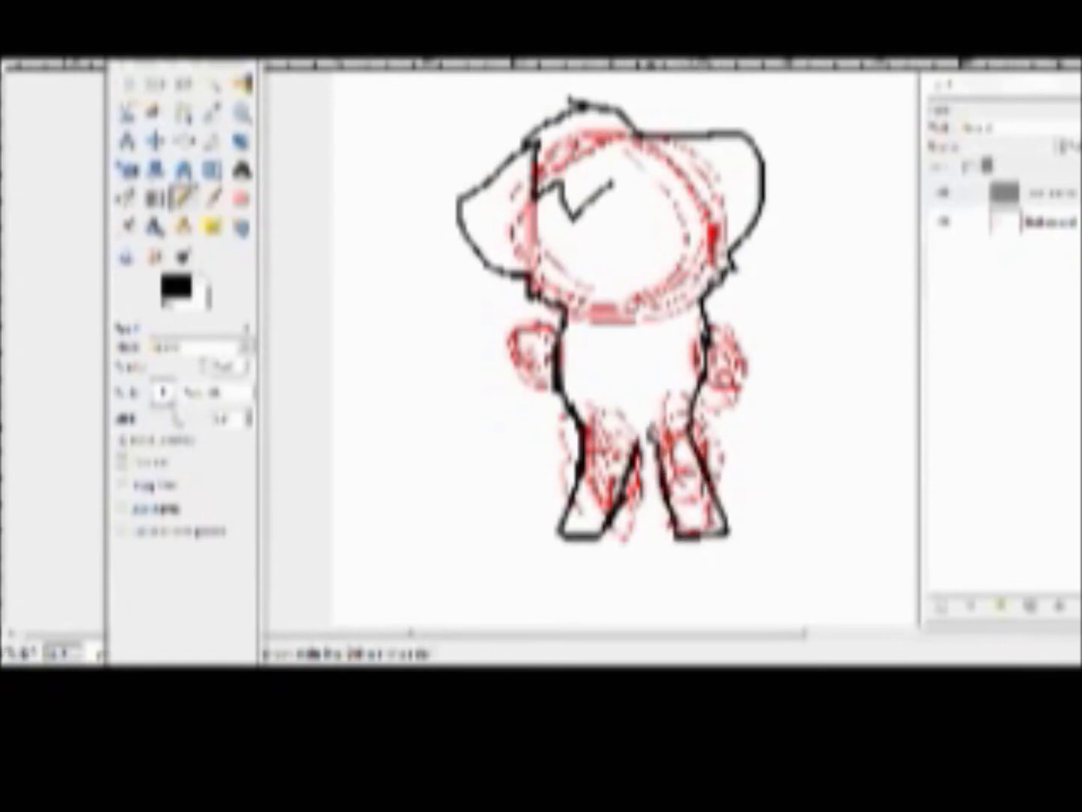
Step: Draw the back legs and the face with squinting eyes, a small nose and an open mouth
key(ctrl+z)
drag(565, 241, 617, 263)
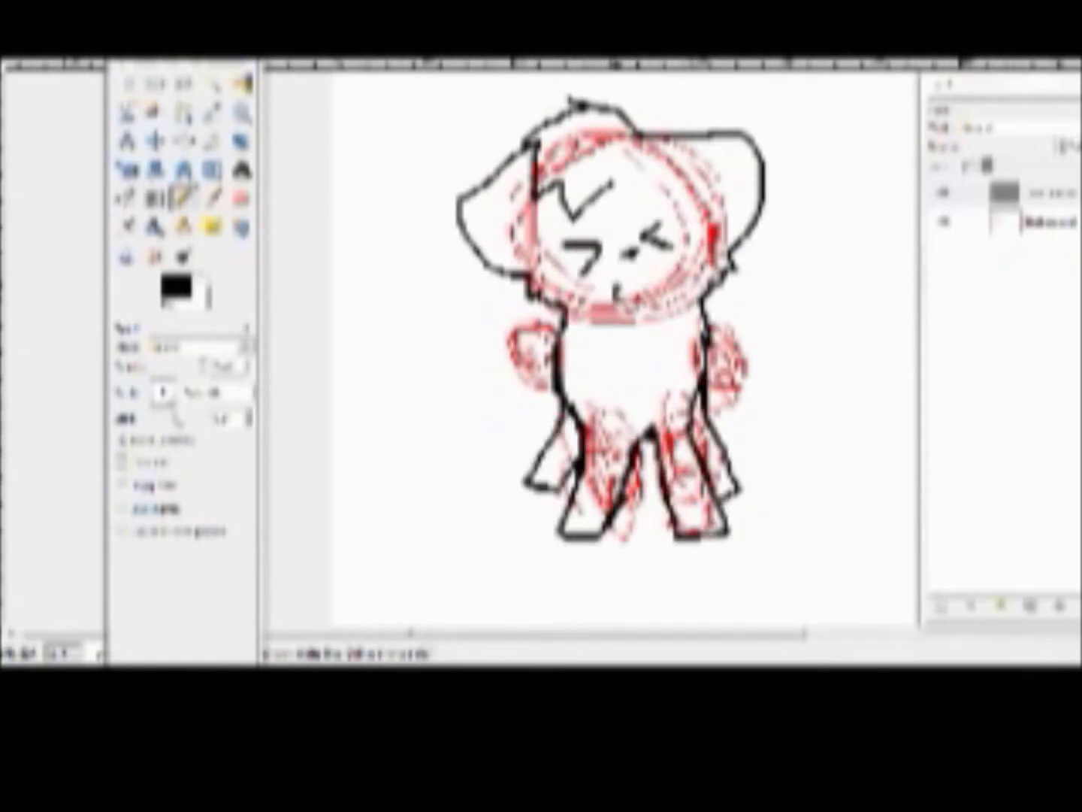
key(ctrl+z)
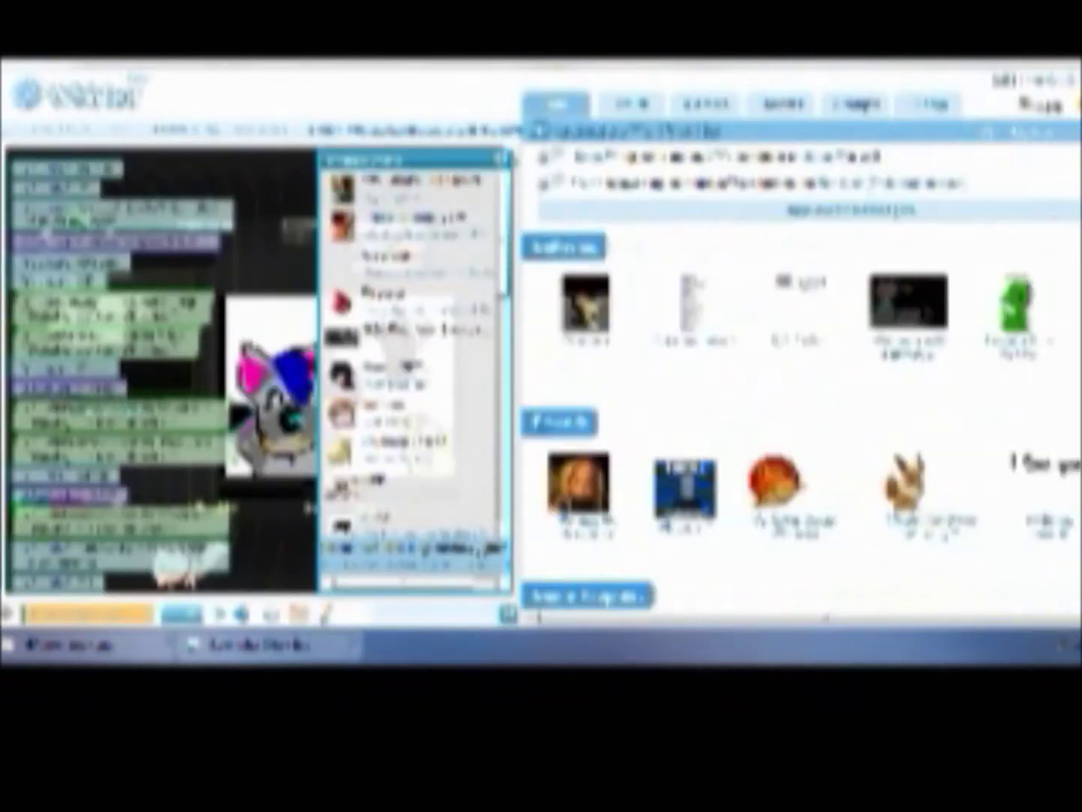
Step: Add a new layer for the base colour, using the dark green of the pasted reference creature
mouse_move(559, 648)
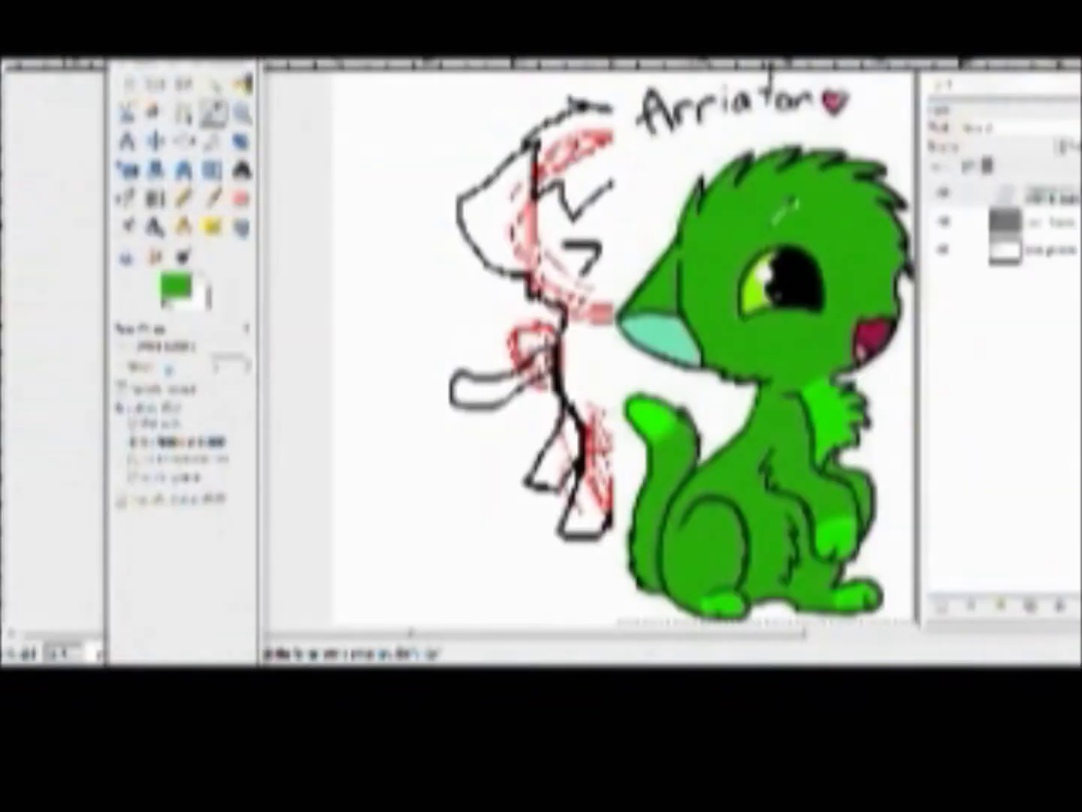
click(941, 604)
key(Return)
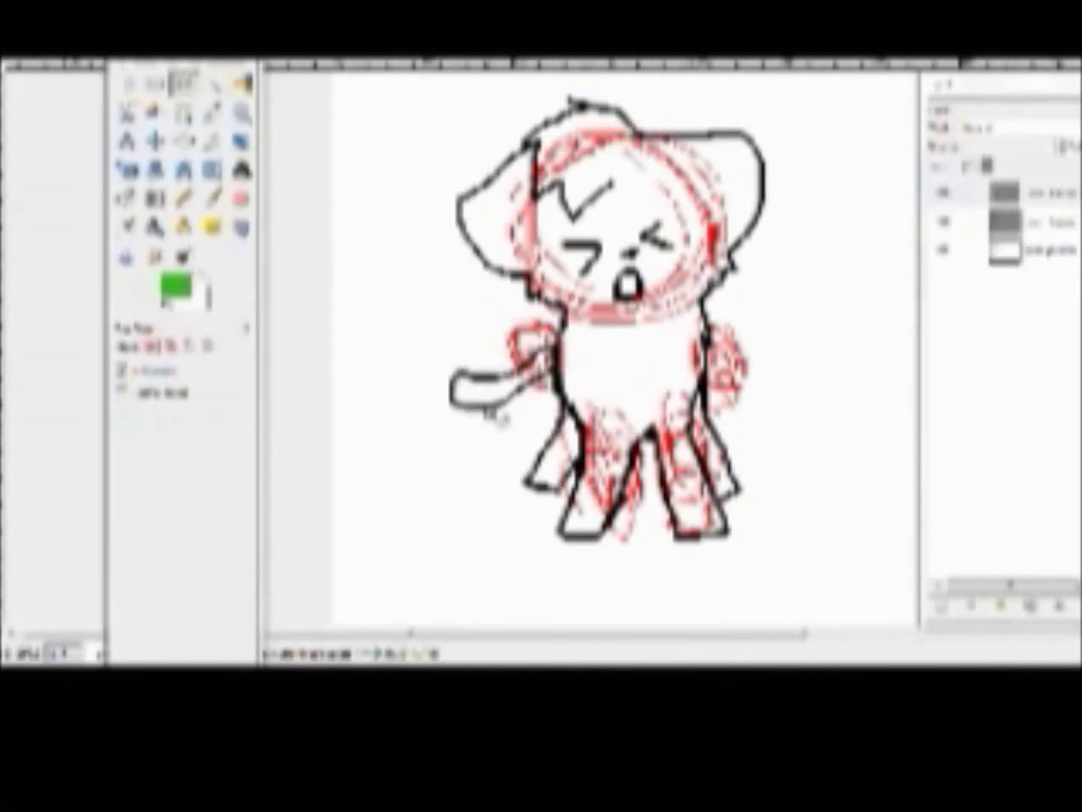
Step: Trace a freehand selection around the character's outline and fill it with the dark green
drag(562, 536, 599, 536)
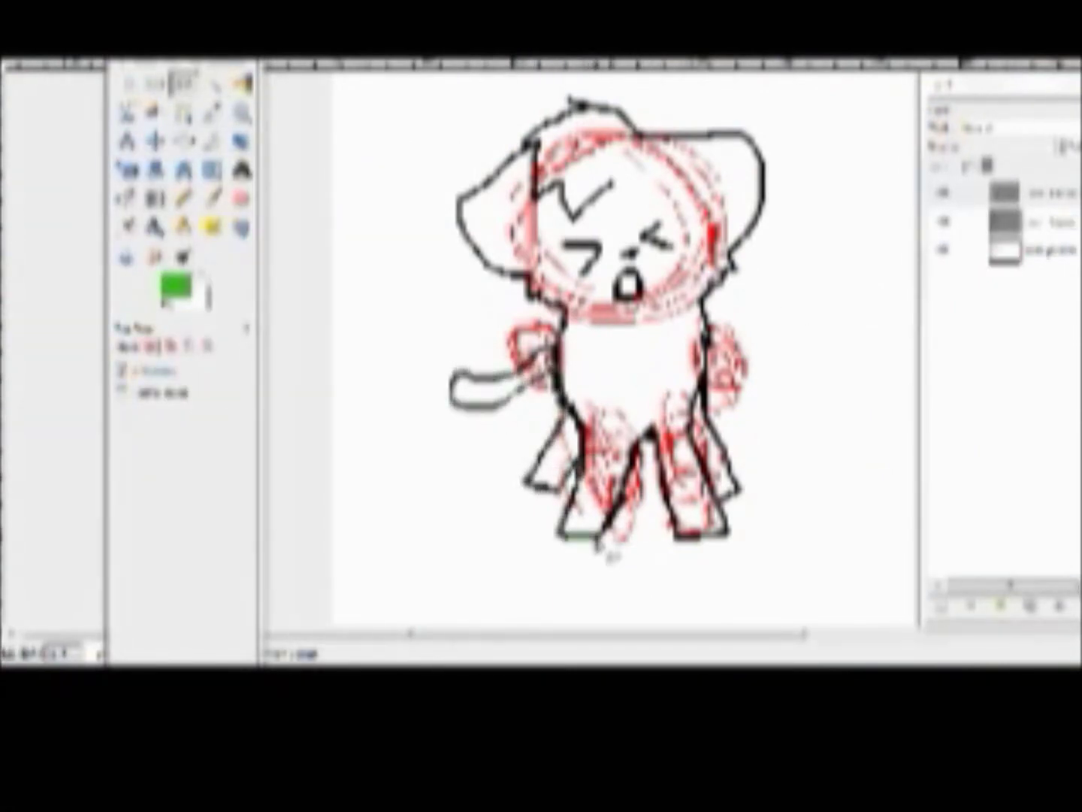
mouse_move(693, 540)
mouse_down()
mouse_move(733, 517)
mouse_move(737, 498)
mouse_move(706, 336)
mouse_up()
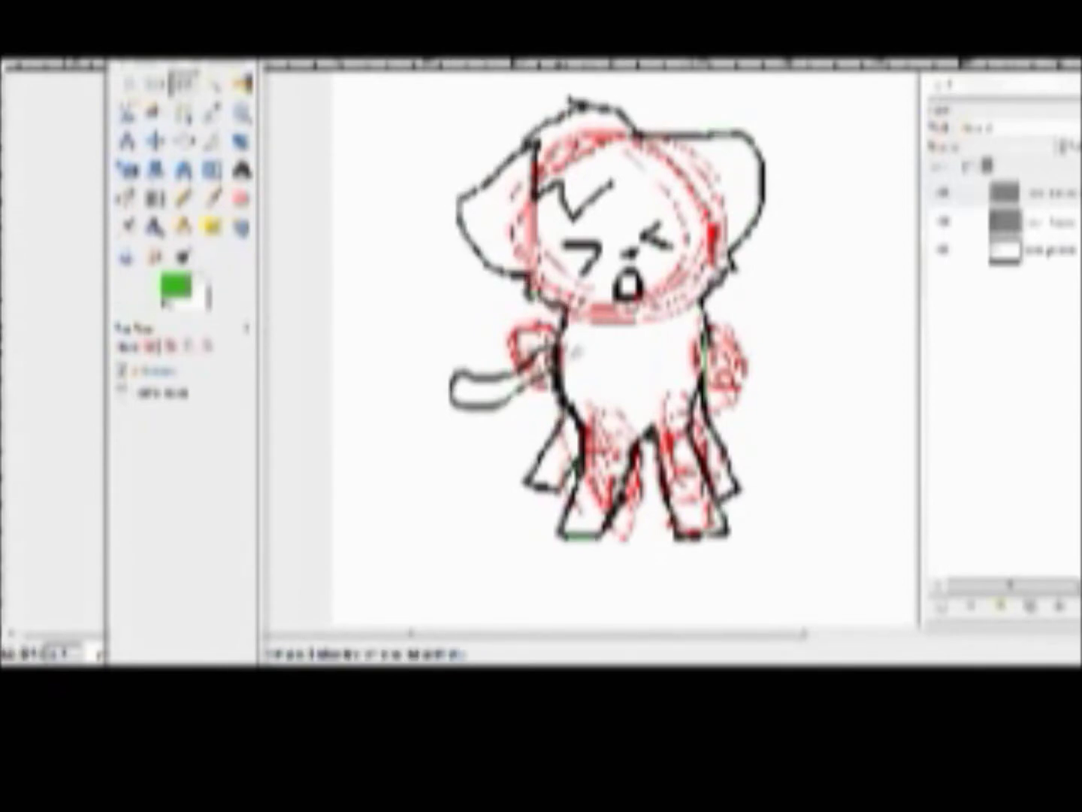
click(183, 197)
click(640, 345)
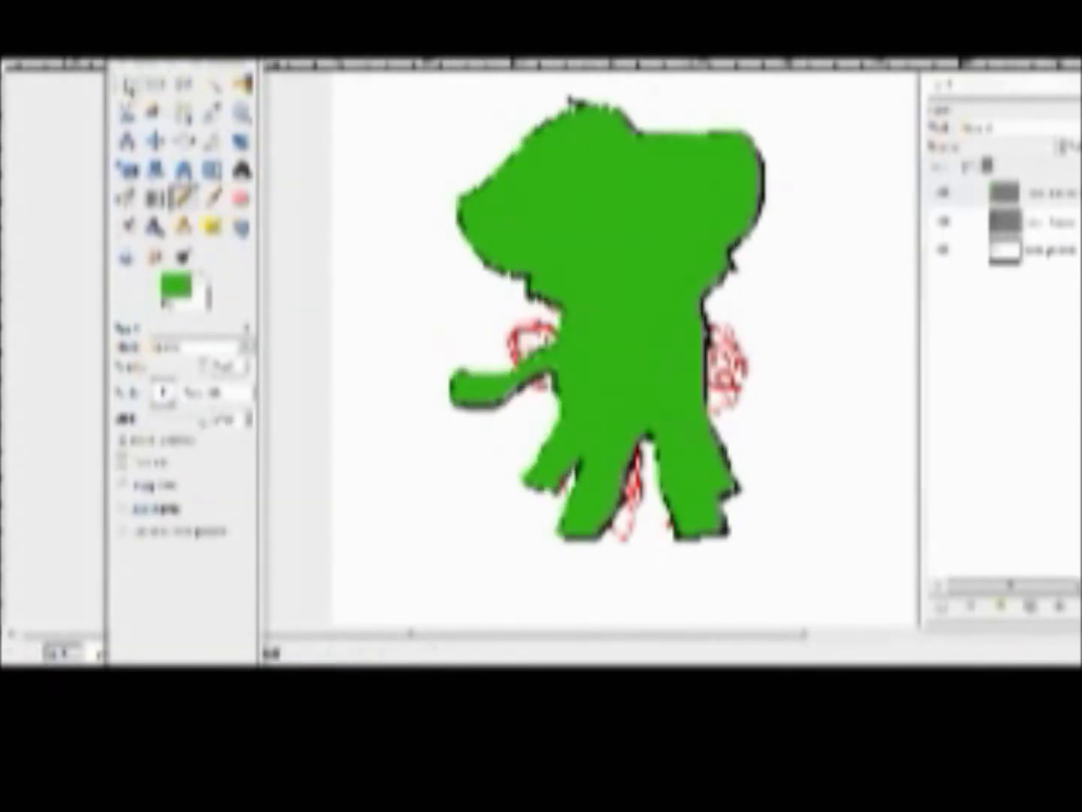
Step: Place the green fill layer beneath the black line-art layer
key(p)
click(1007, 221)
drag(535, 162, 609, 193)
drag(565, 242, 578, 272)
drag(669, 234, 670, 250)
drag(624, 279, 626, 280)
scroll(638, 336, up, 3)
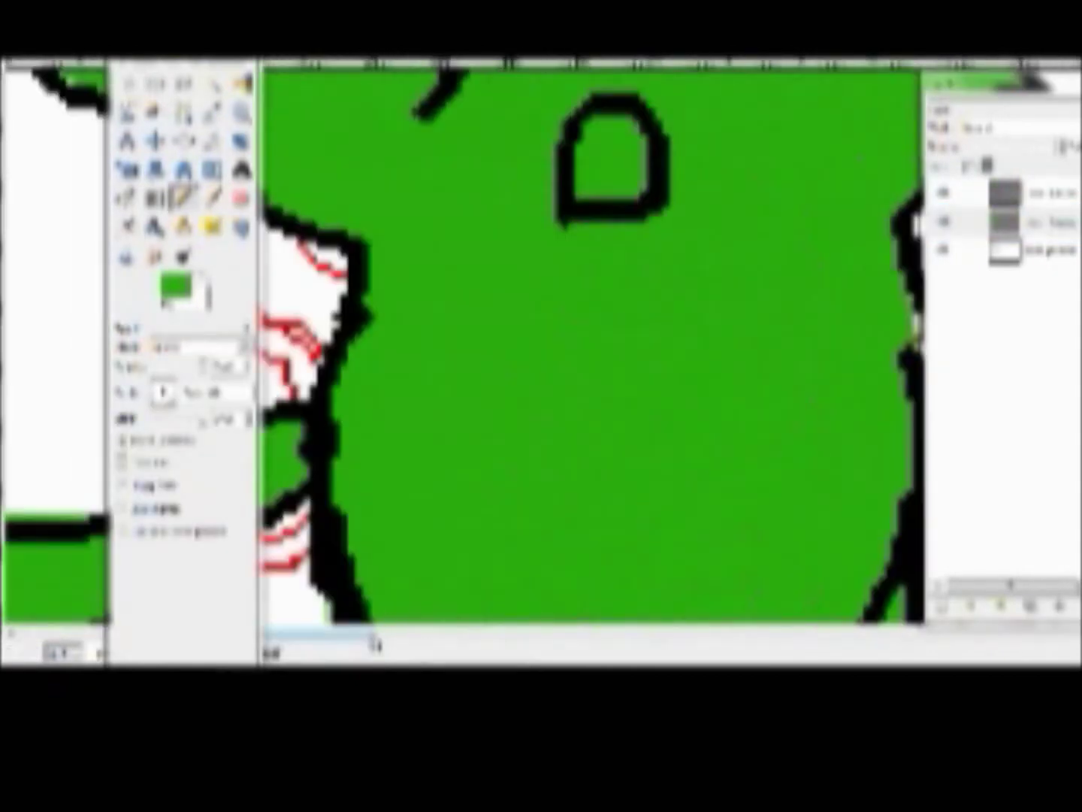
scroll(505, 350, right, 5)
scroll(502, 349, down, 5)
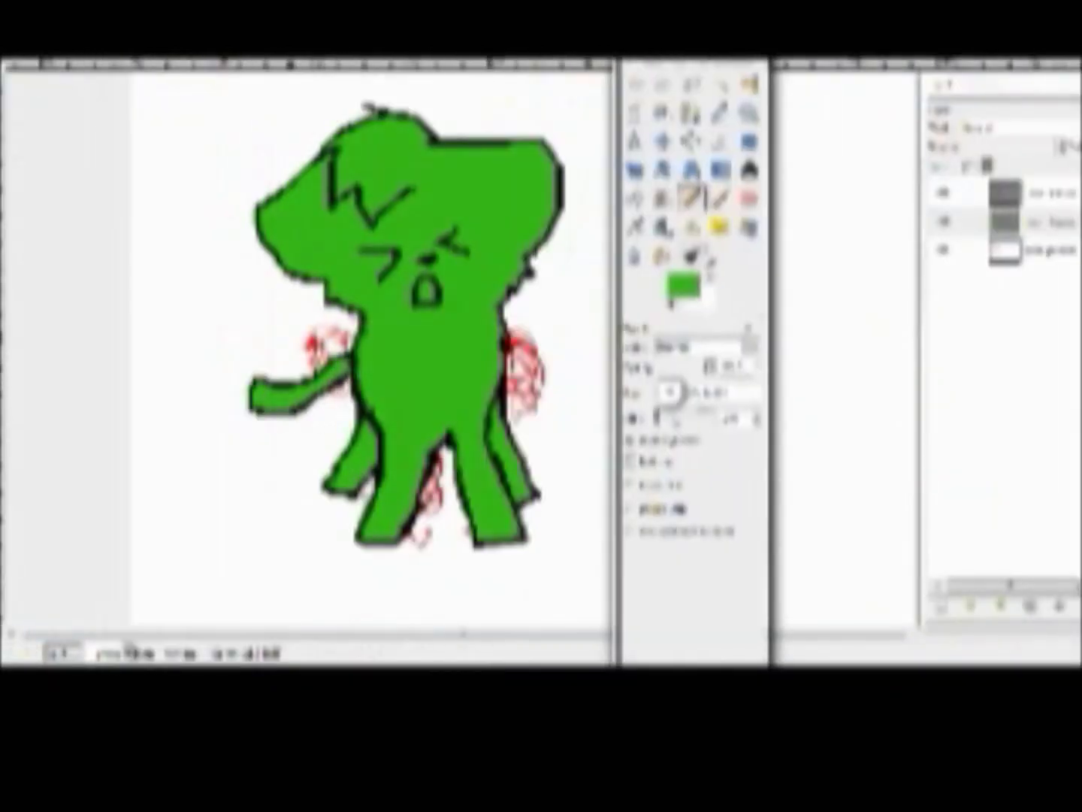
Step: Paint the belly, lower legs and tail tip bright green and touch up the ear's upper edge with dark green
key(shift+e)
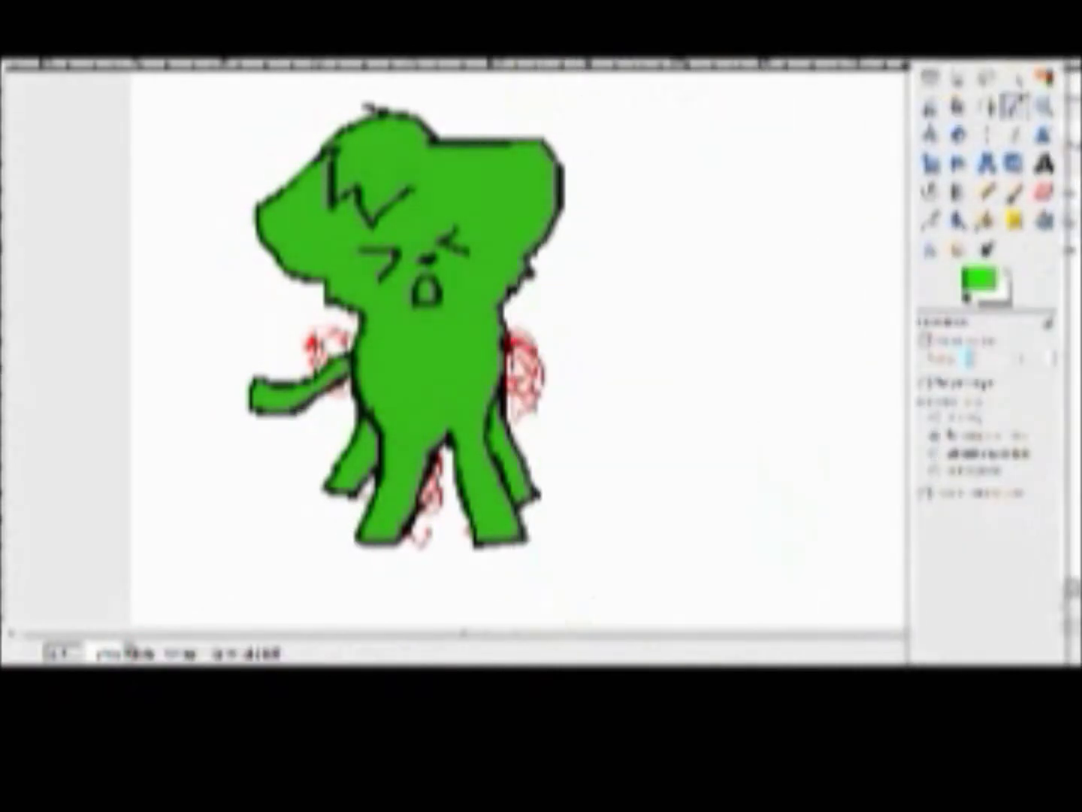
key(n)
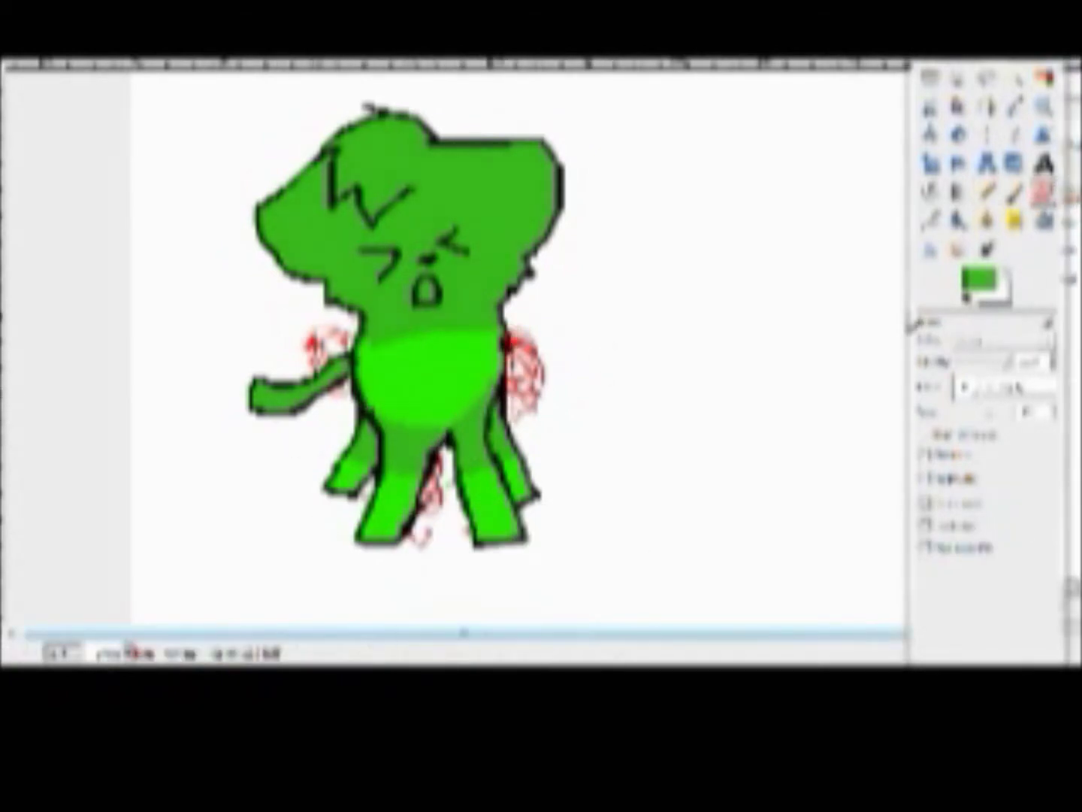
click(986, 191)
drag(462, 163, 525, 158)
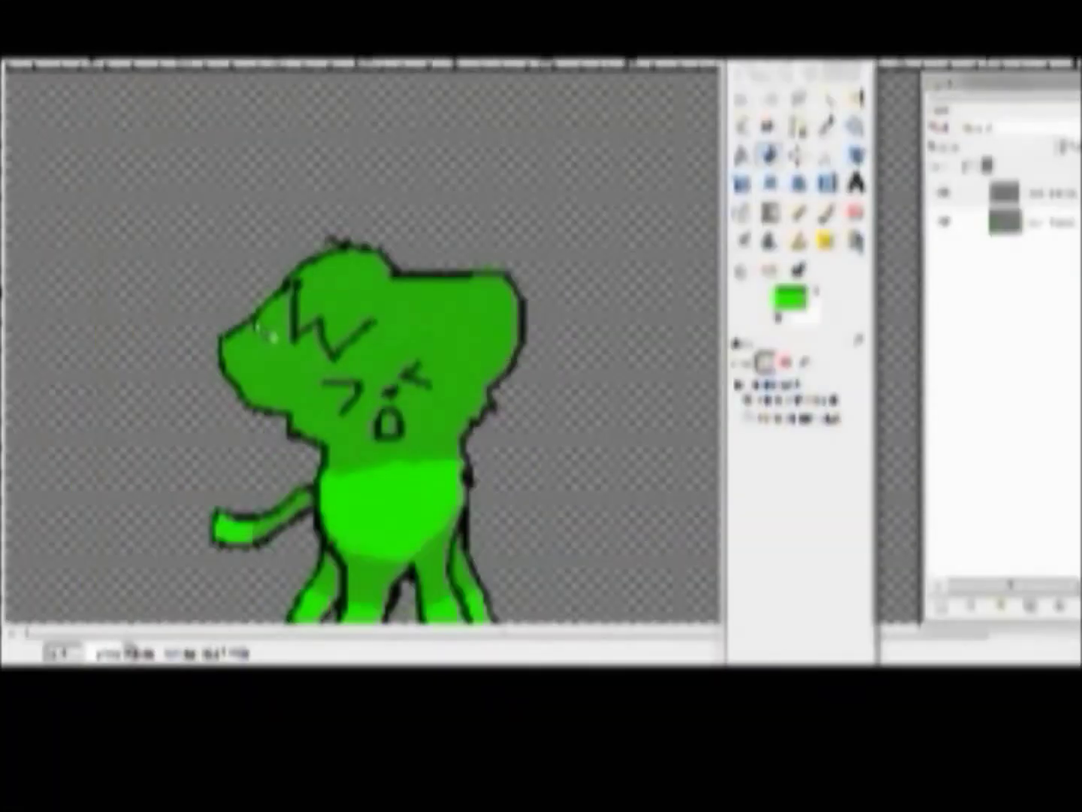
Step: Paint the mouth light pink and remove the squinting eyes from the green face
click(369, 318)
key(n)
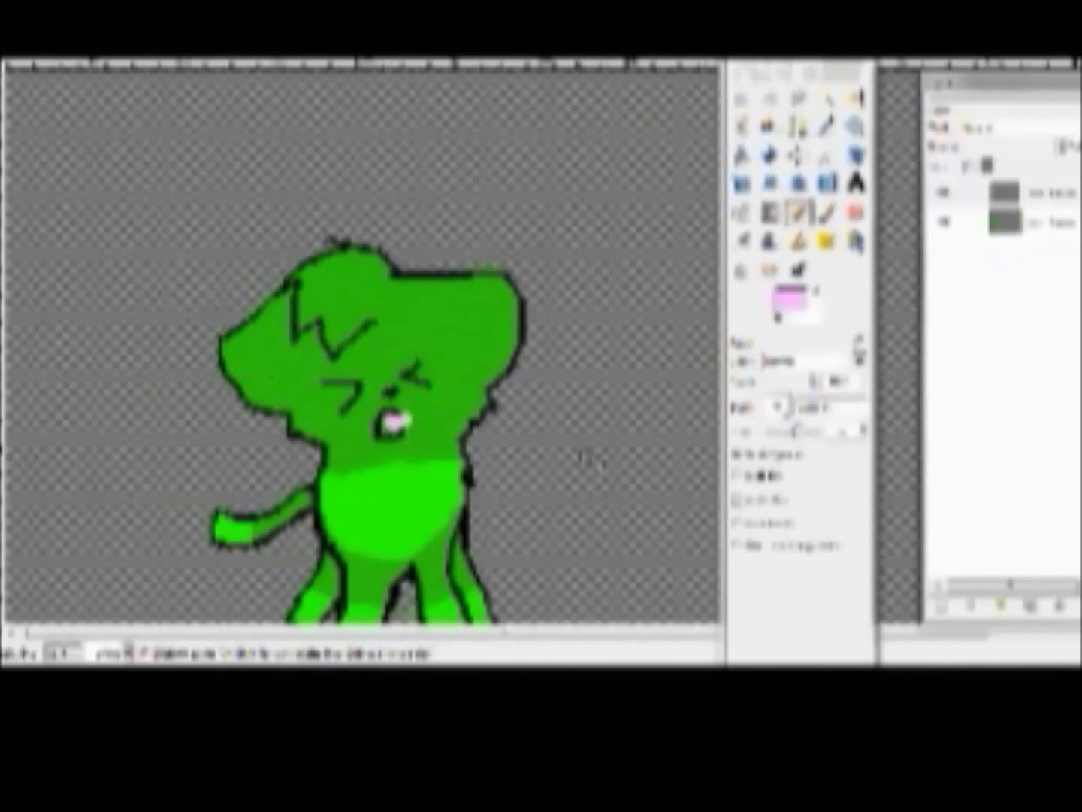
key(o)
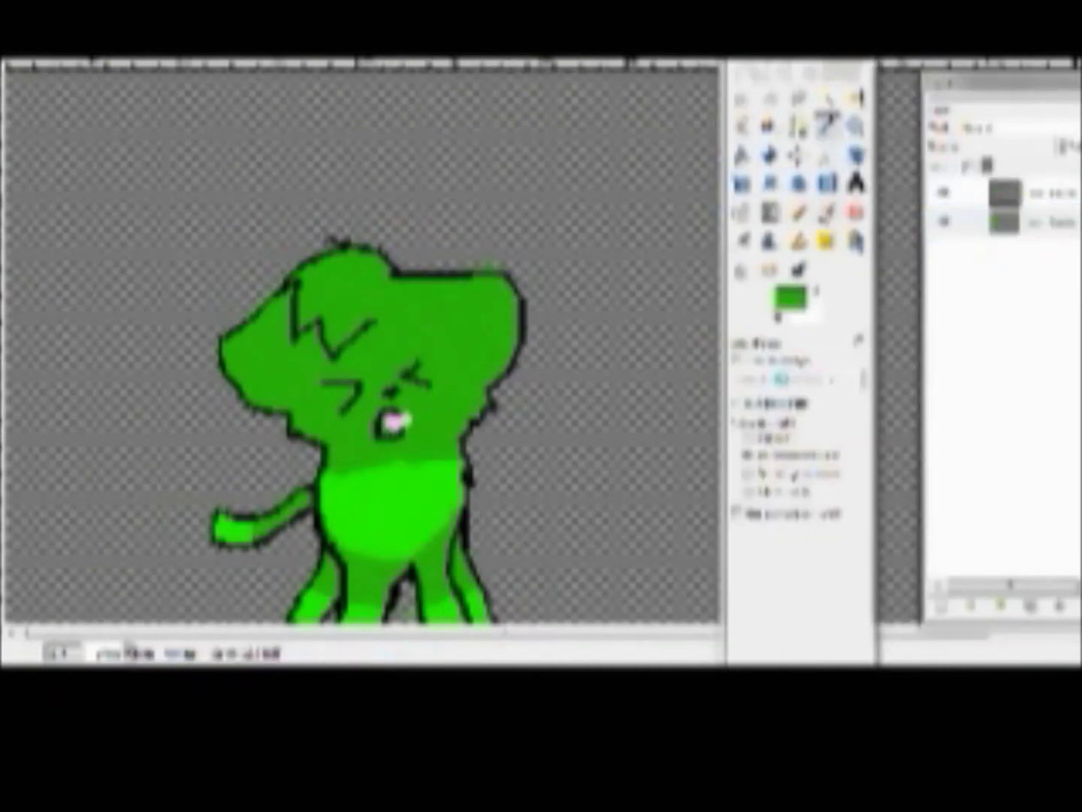
key(n)
key(p)
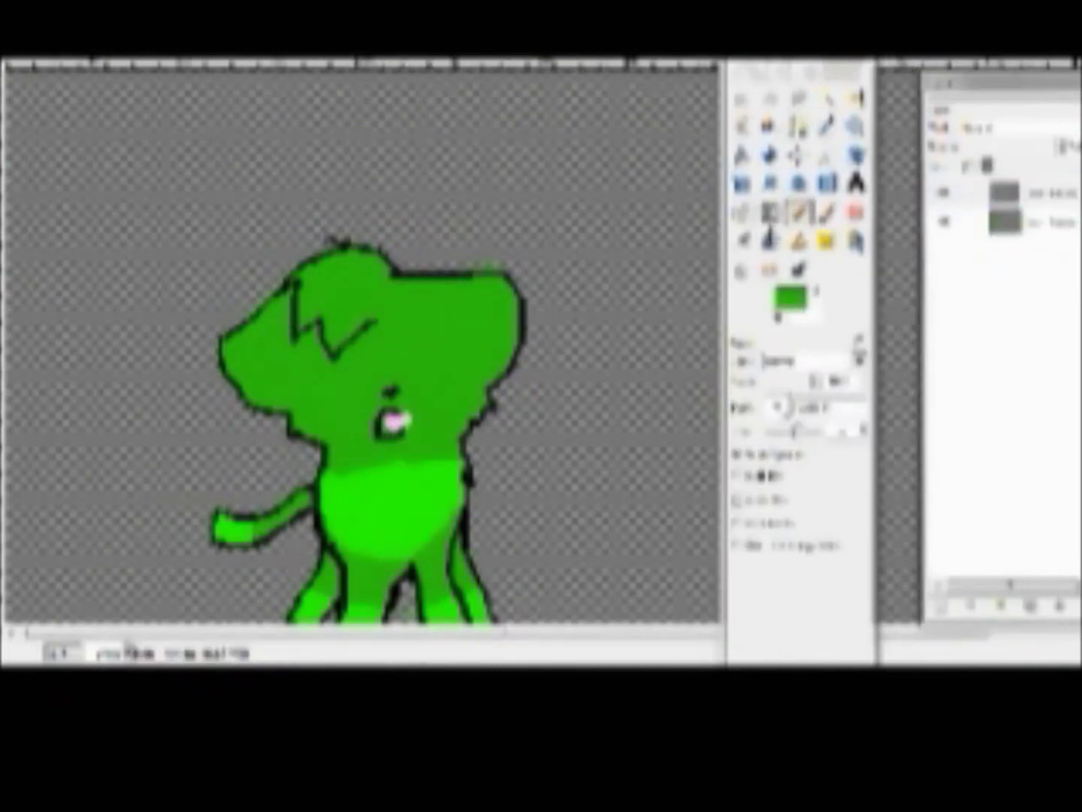
Step: Set the drawing colour to black and draw two open eyes with filled black pupils on the face
click(790, 297)
click(331, 284)
key(d)
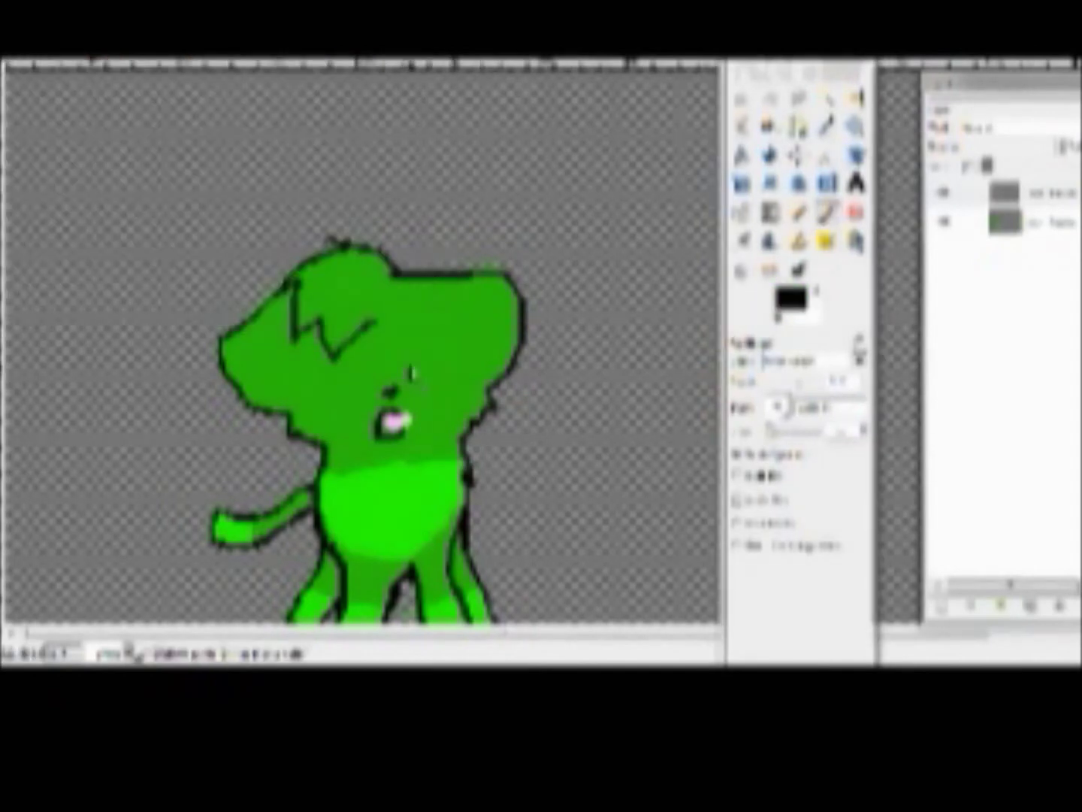
key(n)
ctrl+scroll(450, 381, up, 2)
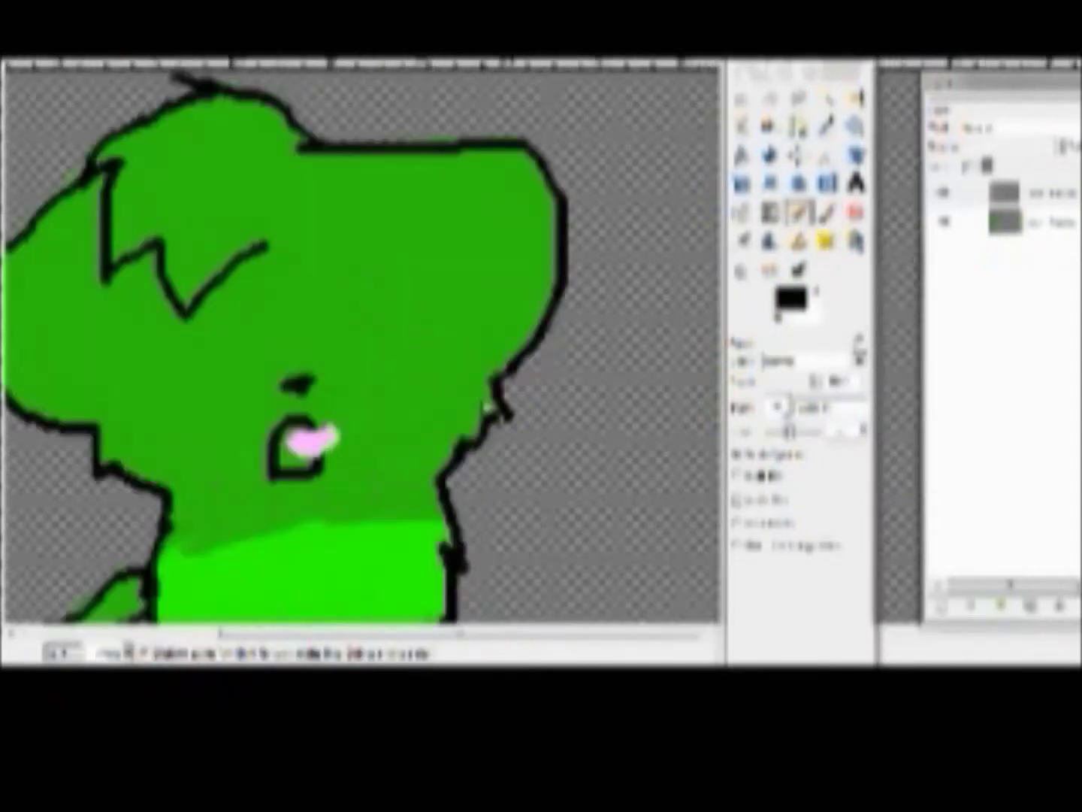
drag(274, 342, 403, 344)
scroll(308, 278, left, 4)
mouse_move(312, 399)
mouse_down()
mouse_move(436, 387)
mouse_move(402, 350)
mouse_move(439, 391)
mouse_up()
key(ctrl+z)
key(ctrl+z)
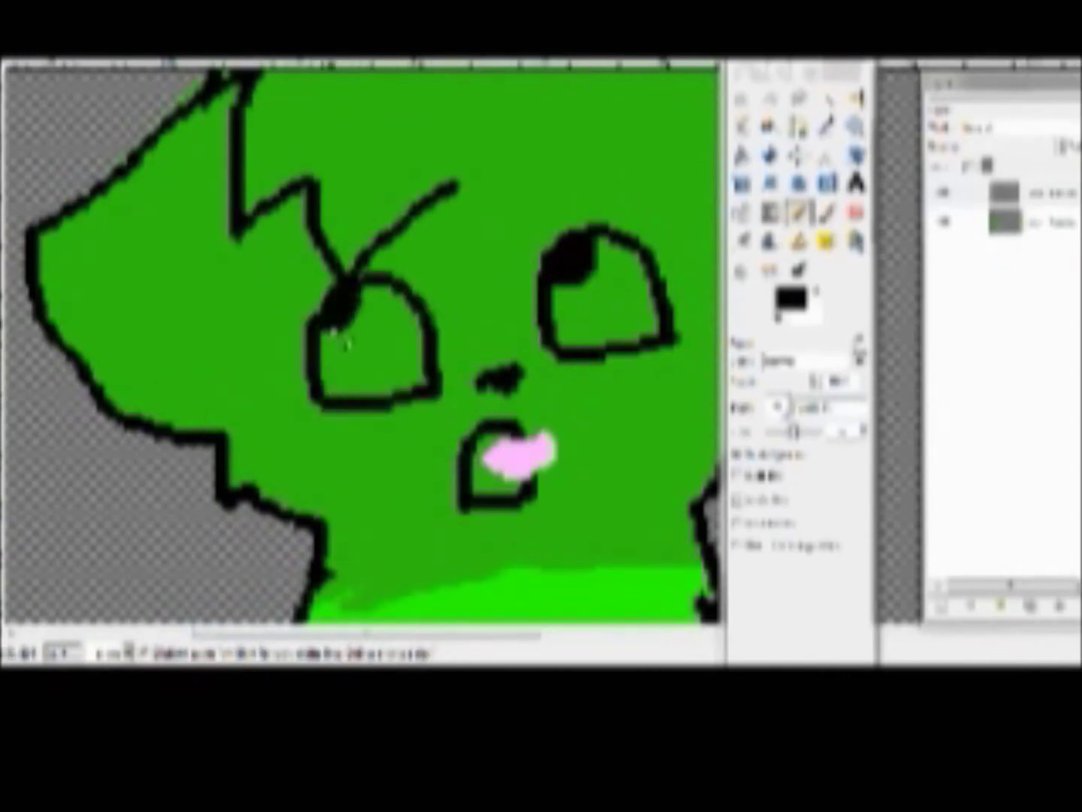
key(ctrl+z)
Step: Draw a wide open smiling mouth with curled corners below the nose, redoing strokes until the shape fits
drag(425, 429, 595, 447)
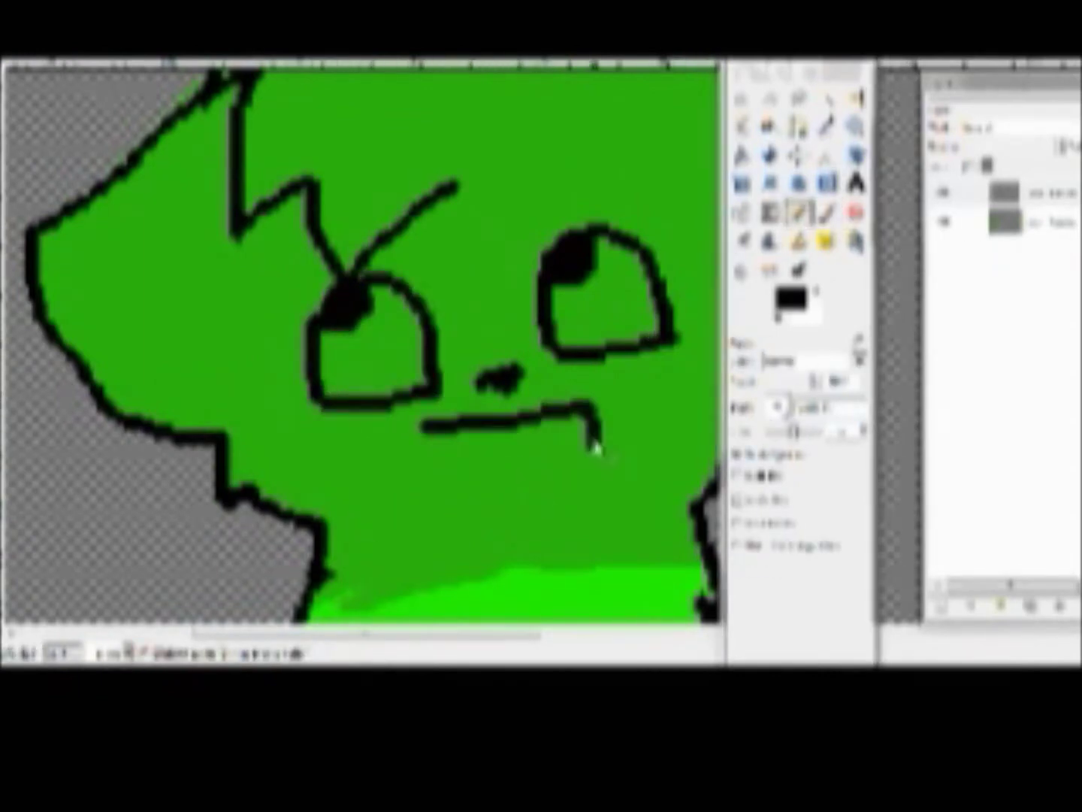
key(ctrl+z)
drag(473, 429, 547, 481)
key(ctrl+z)
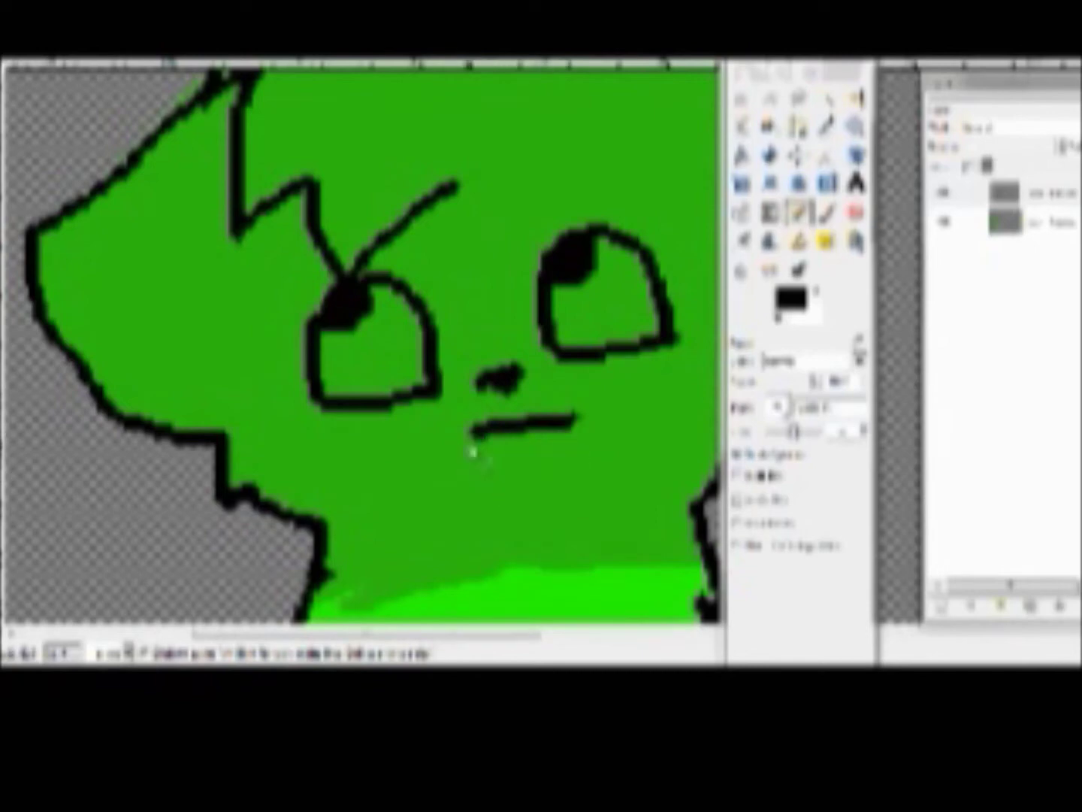
key(ctrl+z)
drag(474, 432, 608, 463)
key(ctrl+z)
drag(484, 442, 481, 428)
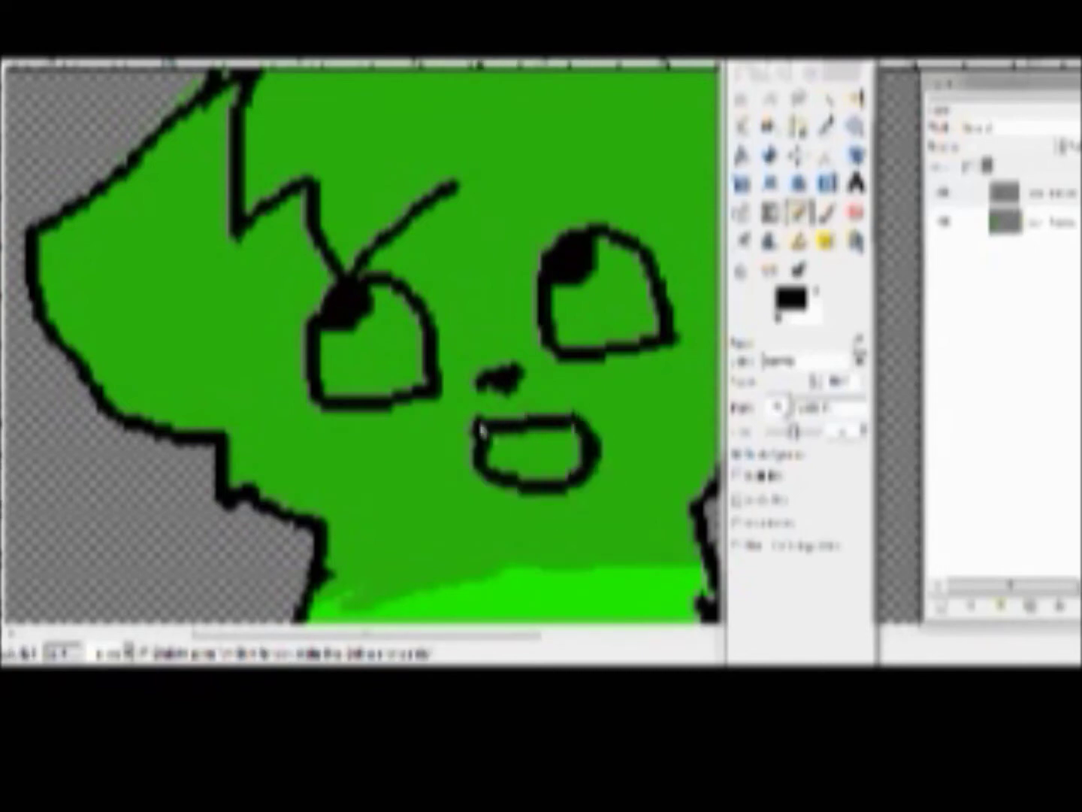
drag(578, 429, 597, 387)
Step: Choose light pink as the drawing colour and fill the inside of the open mouth with it
click(789, 300)
click(301, 294)
click(744, 213)
click(533, 451)
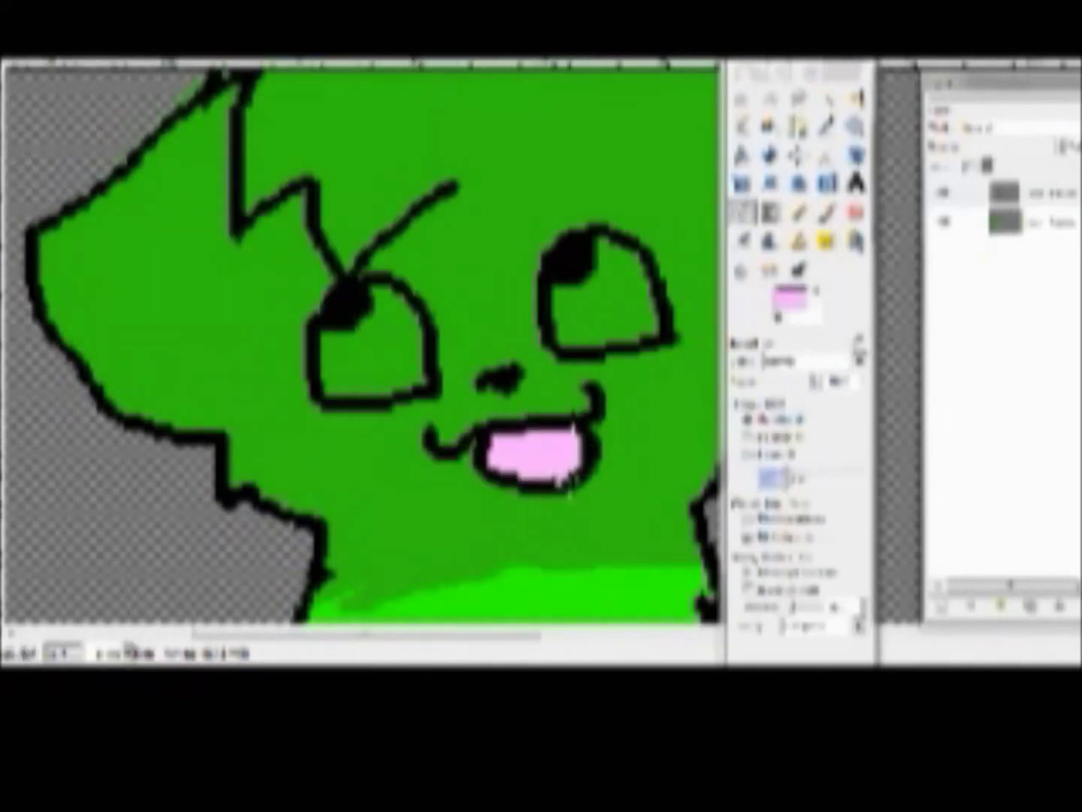
click(788, 300)
key(n)
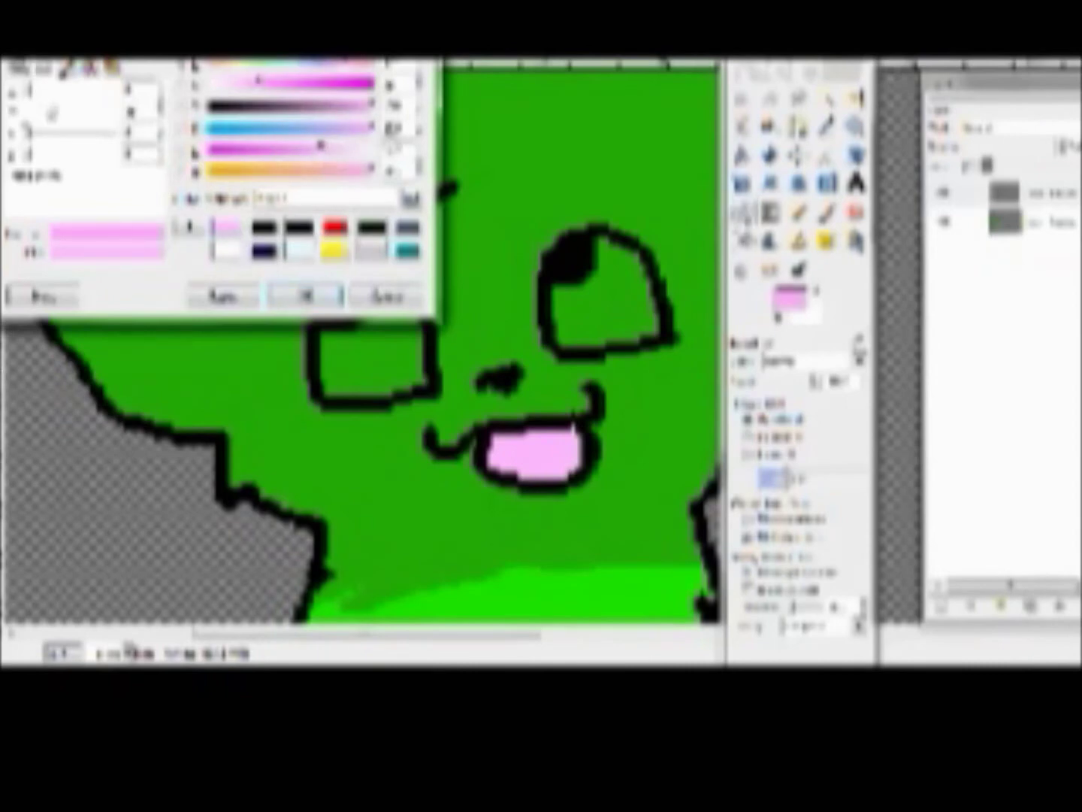
key(Return)
Step: Reset the drawing colour to black and handwrite short captions around the green character
key(plus)
key(minus)
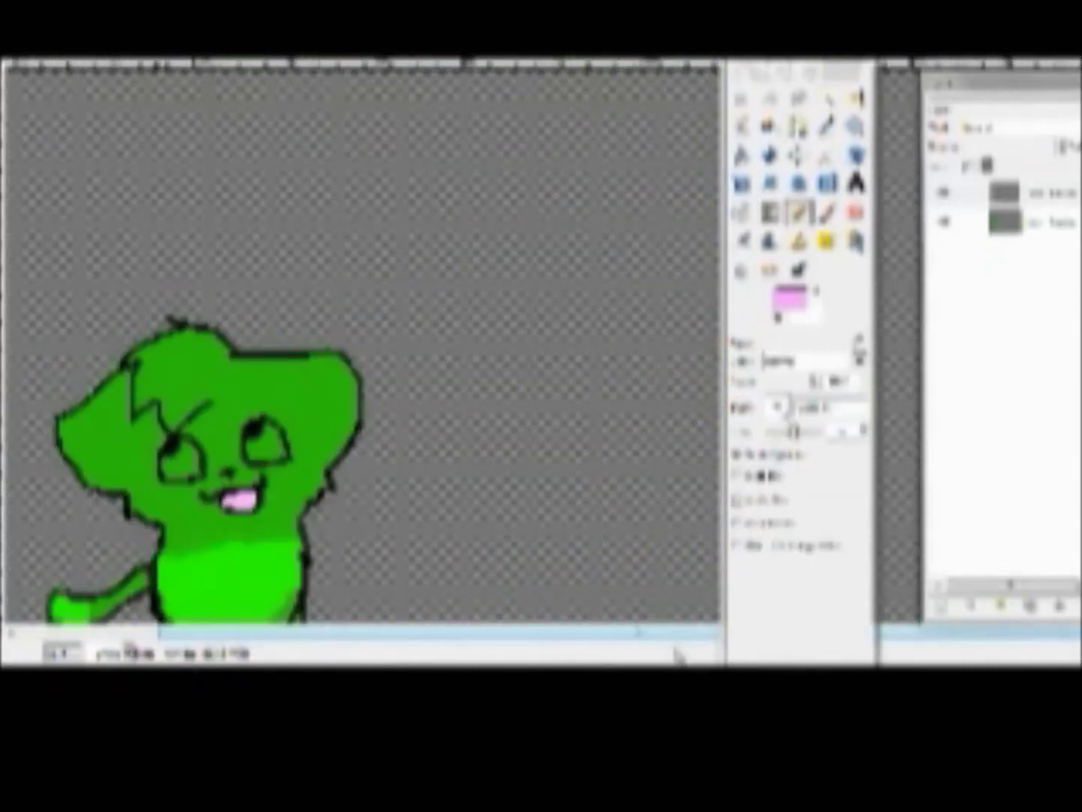
click(788, 299)
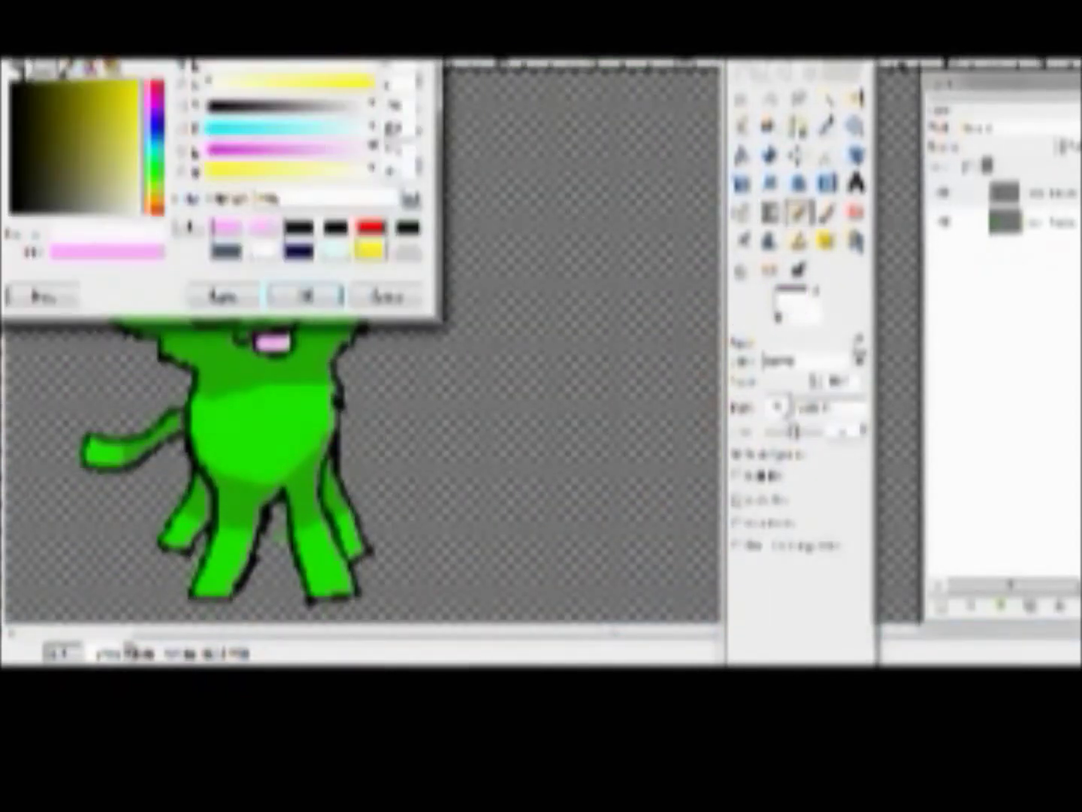
key(Return)
key(d)
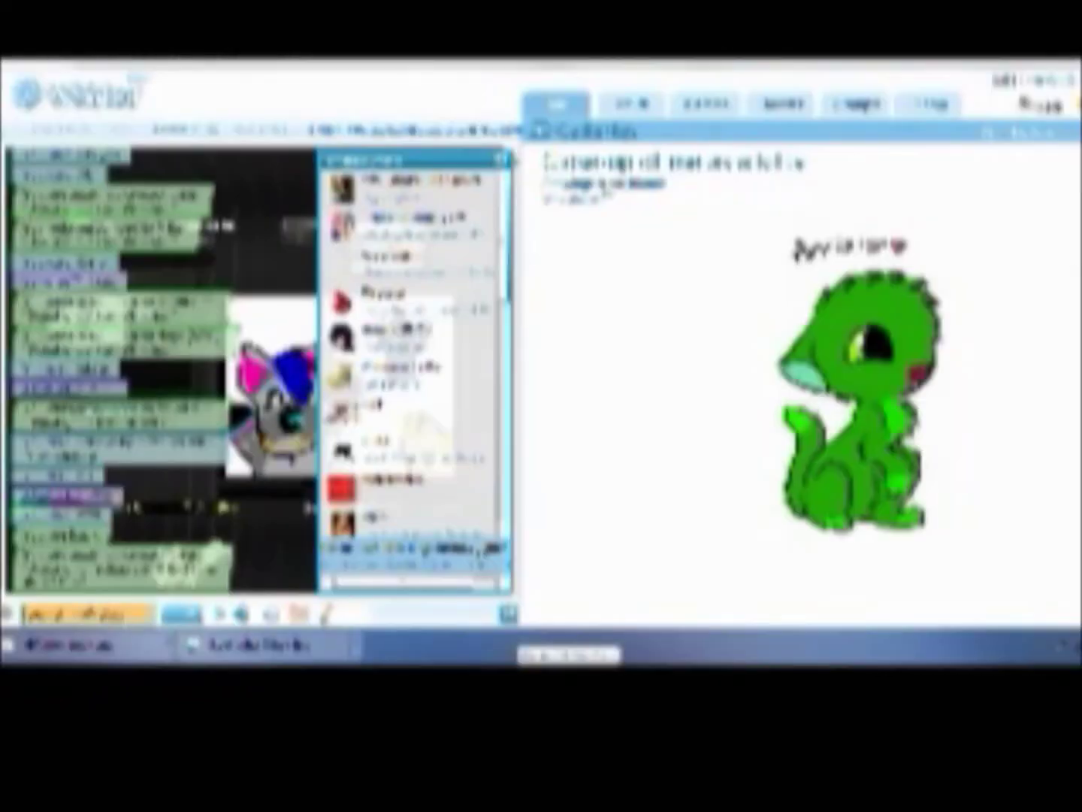
Step: Set the drawing colour to red and sketch a rough circular head guide beside the green character
mouse_move(495, 656)
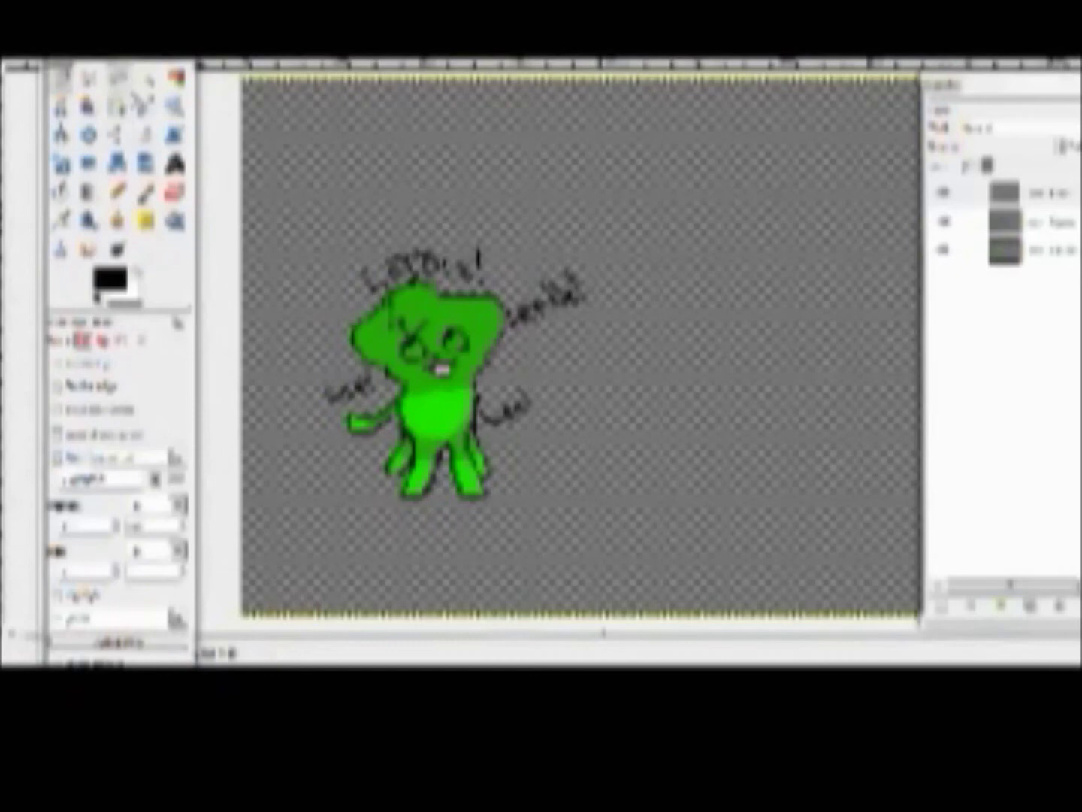
click(145, 191)
click(110, 278)
click(302, 294)
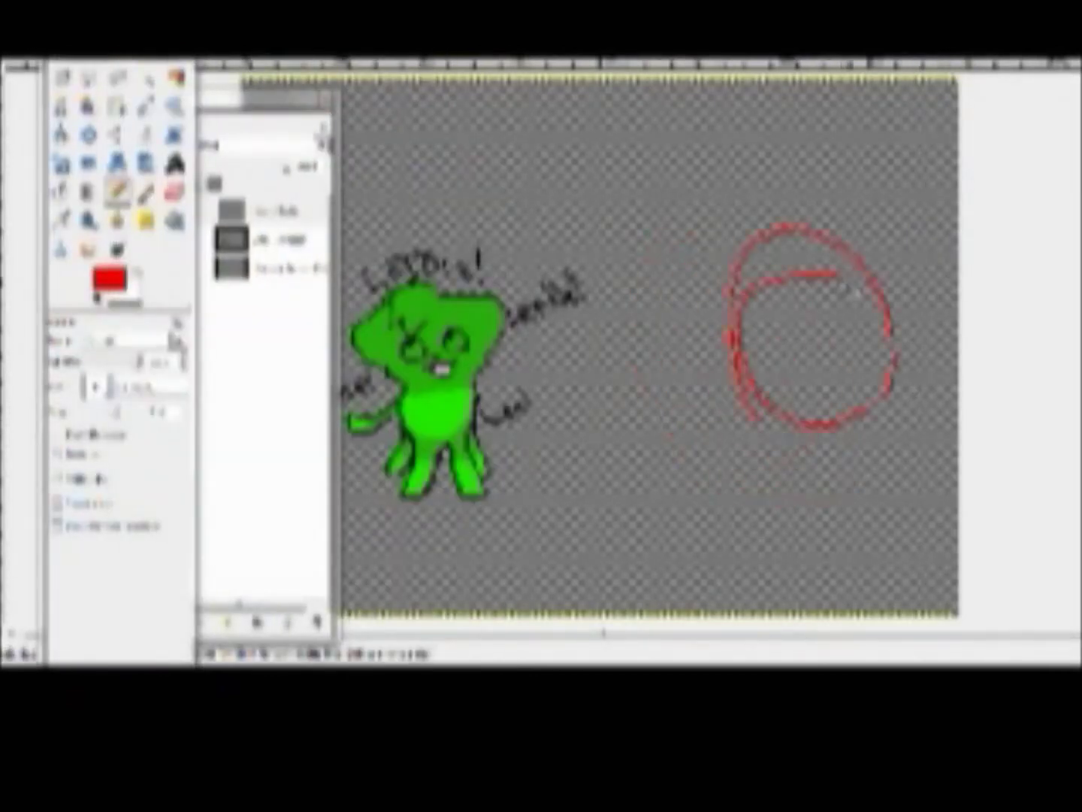
mouse_move(852, 293)
mouse_down()
mouse_move(802, 206)
mouse_move(841, 435)
mouse_move(733, 301)
mouse_move(885, 418)
mouse_move(728, 210)
mouse_move(786, 207)
mouse_up()
key(ctrl+z)
key(e)
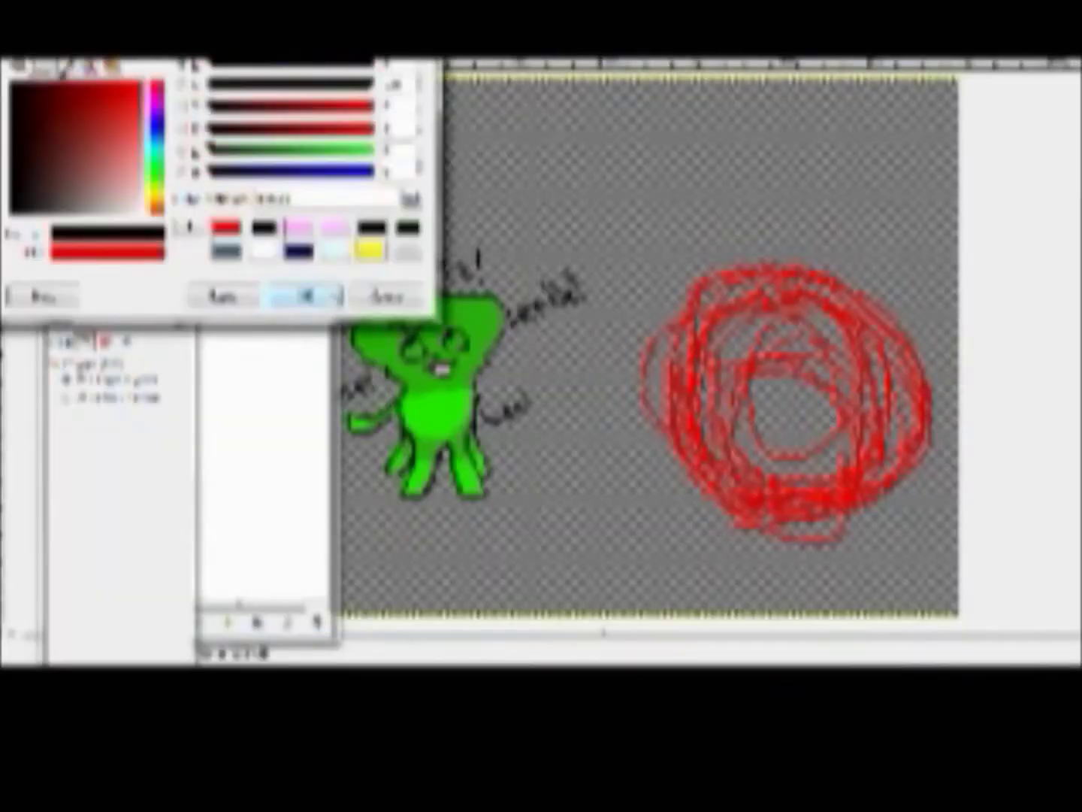
Step: Outline an animal head in profile in black over the red sketch and add a new layer for its colour
mouse_move(634, 453)
mouse_down()
mouse_move(758, 573)
mouse_move(760, 550)
mouse_move(729, 526)
mouse_up()
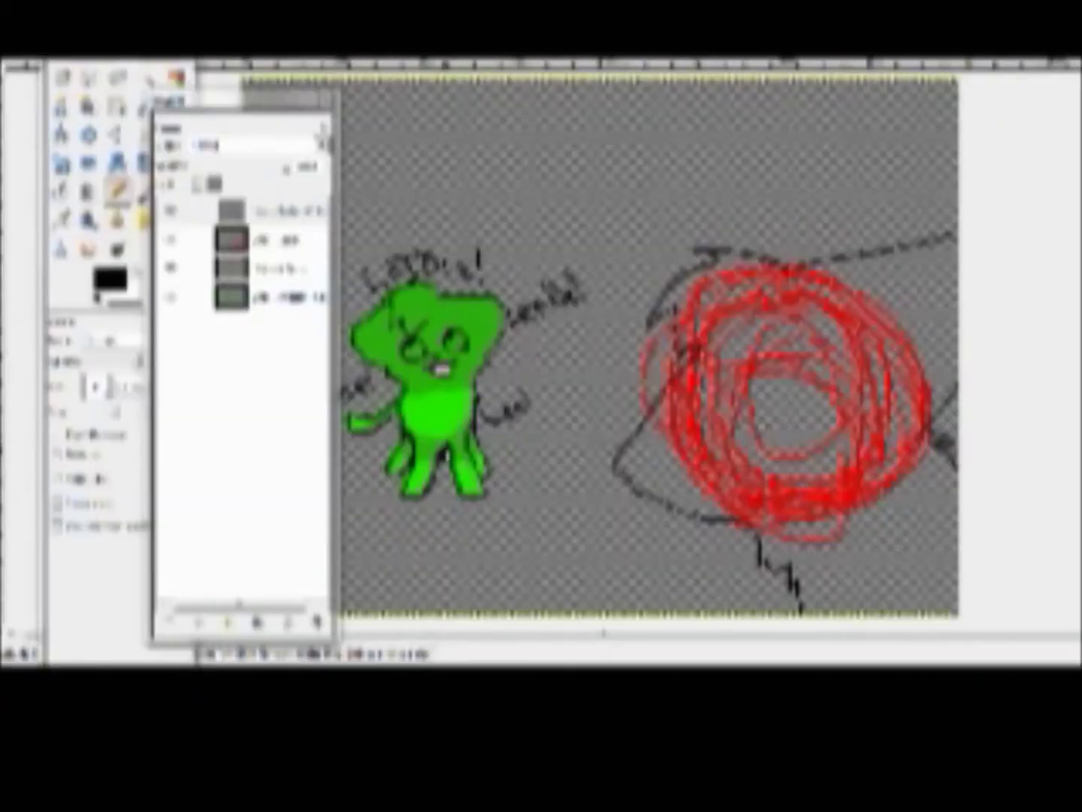
click(169, 624)
key(Return)
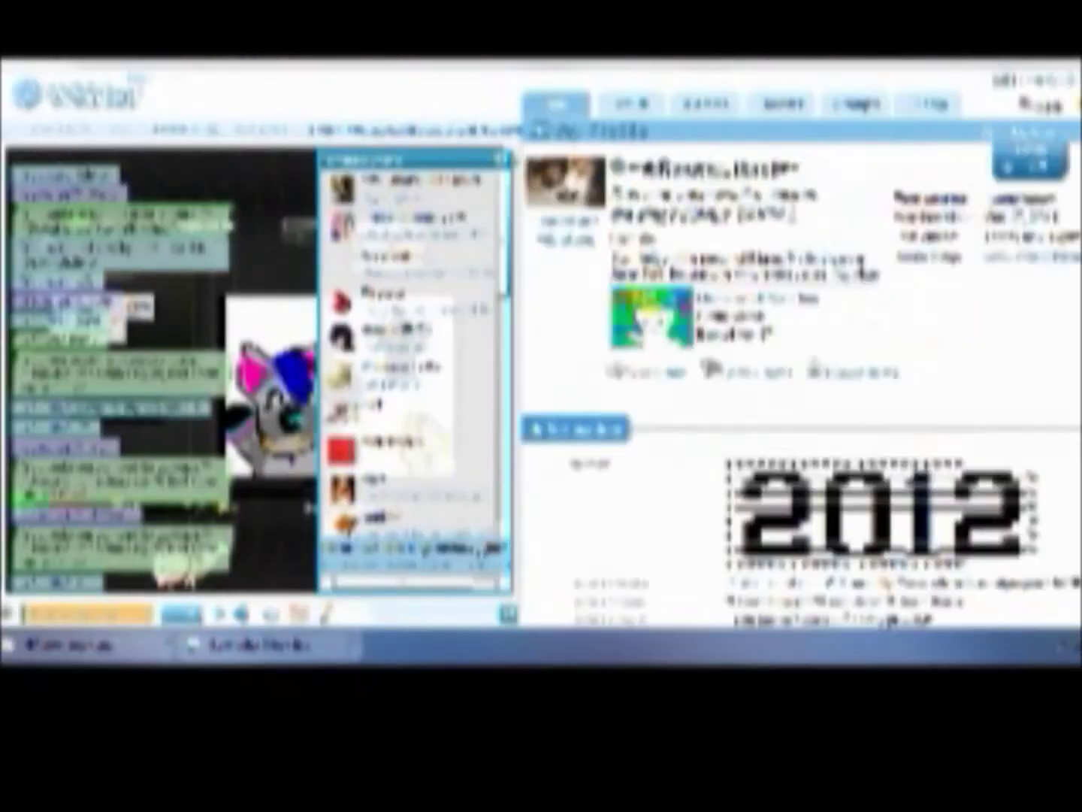
Step: Find the blue wolf reference in the picture gallery and fill the outlined head with its slate blue
scroll(800, 376, down, 4)
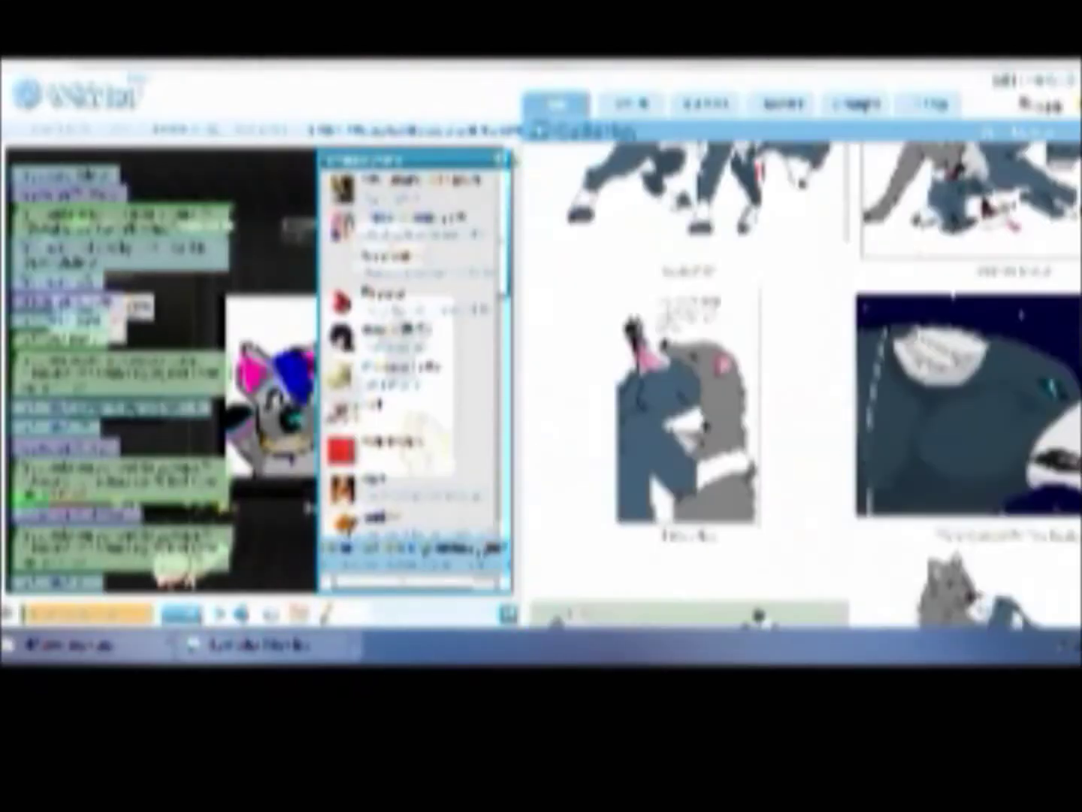
scroll(801, 376, up, 3)
click(676, 219)
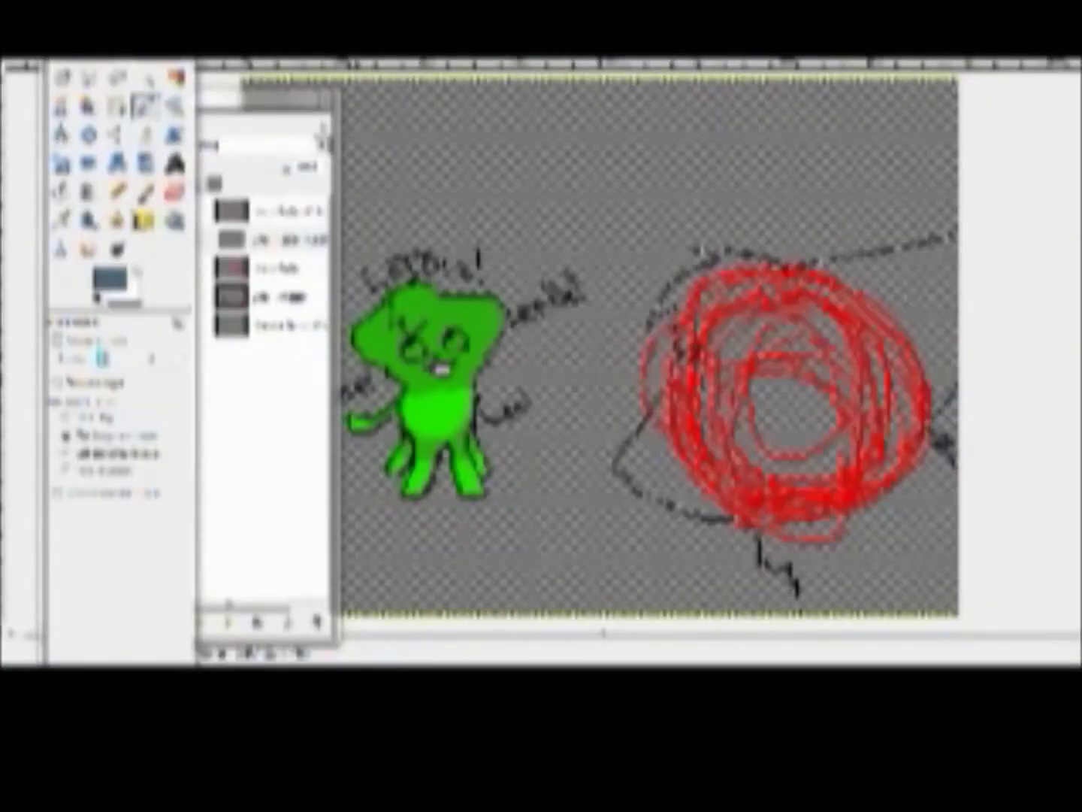
key(p)
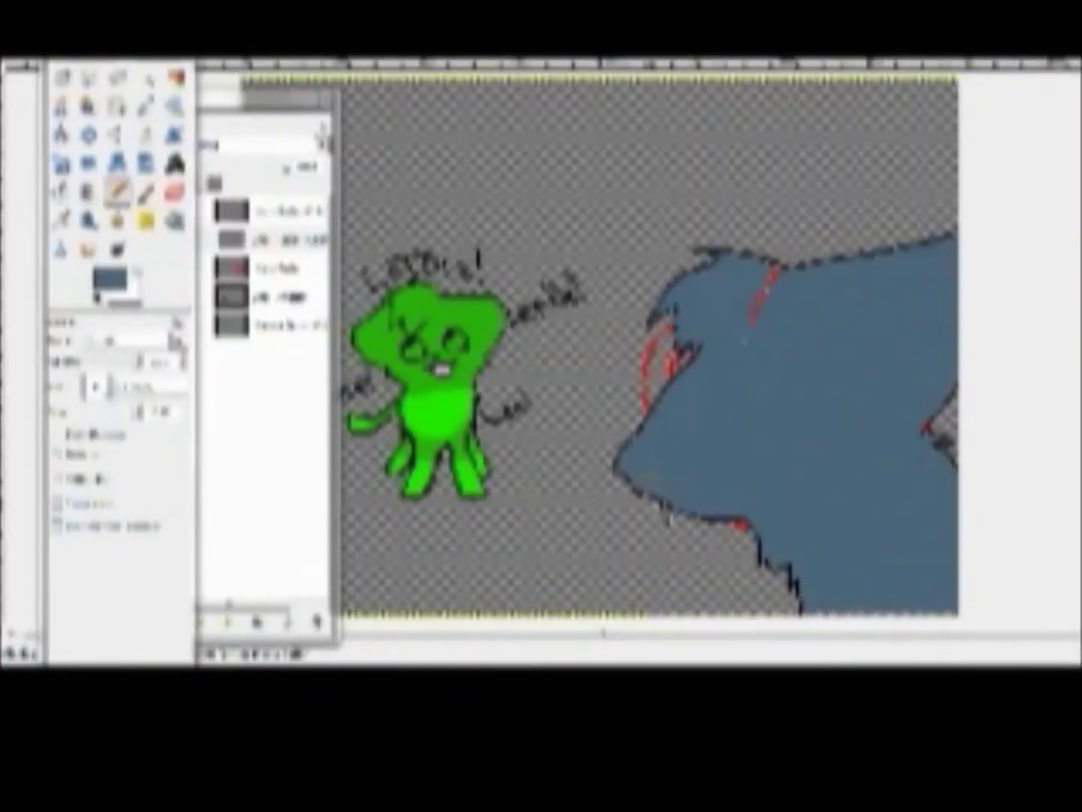
scroll(544, 308, up, 2)
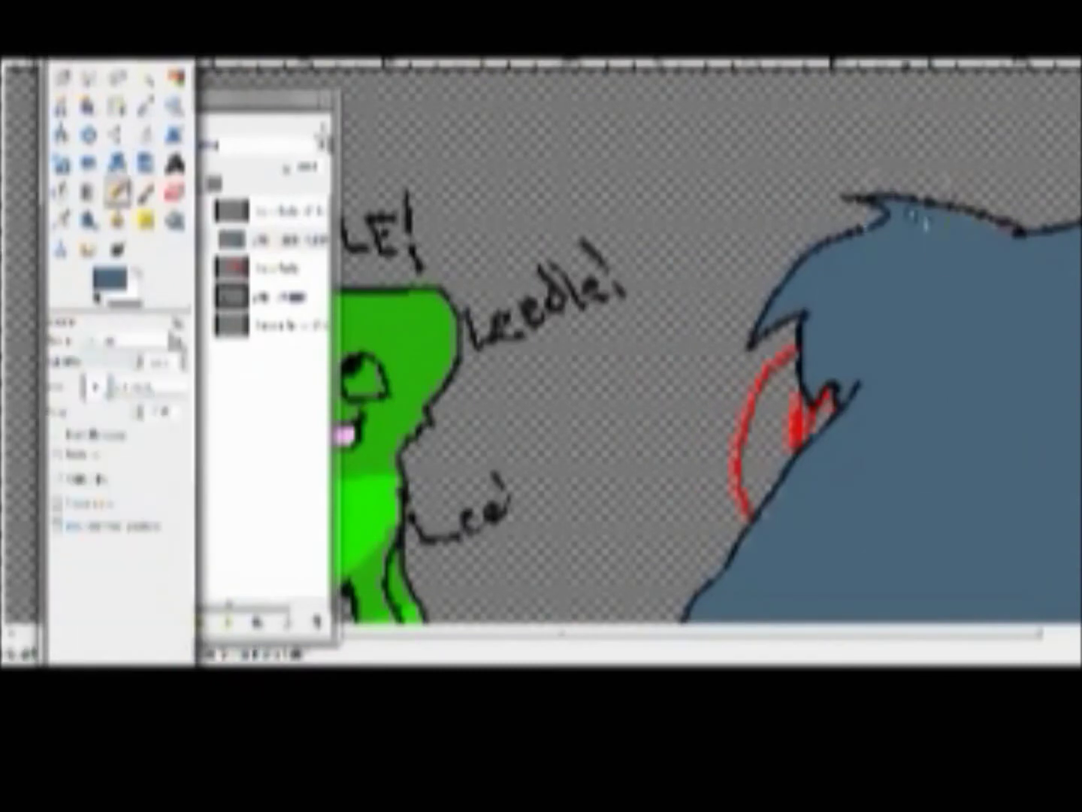
scroll(1043, 462, down, 1)
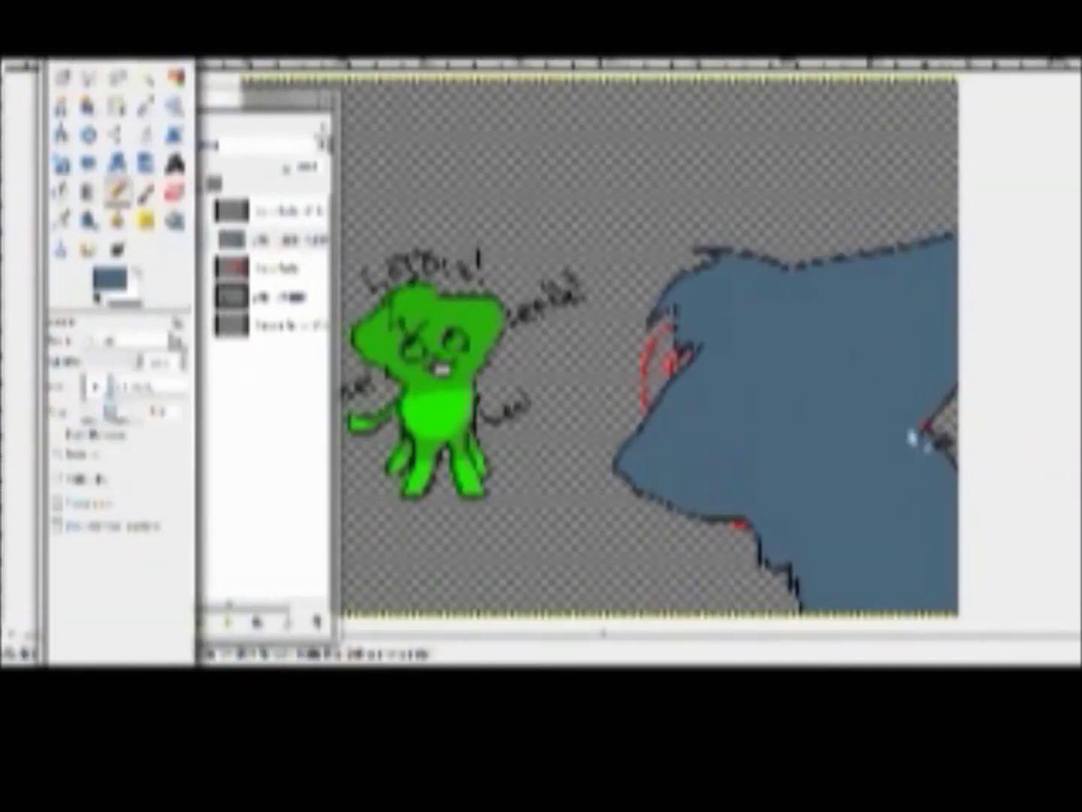
key(shift+e)
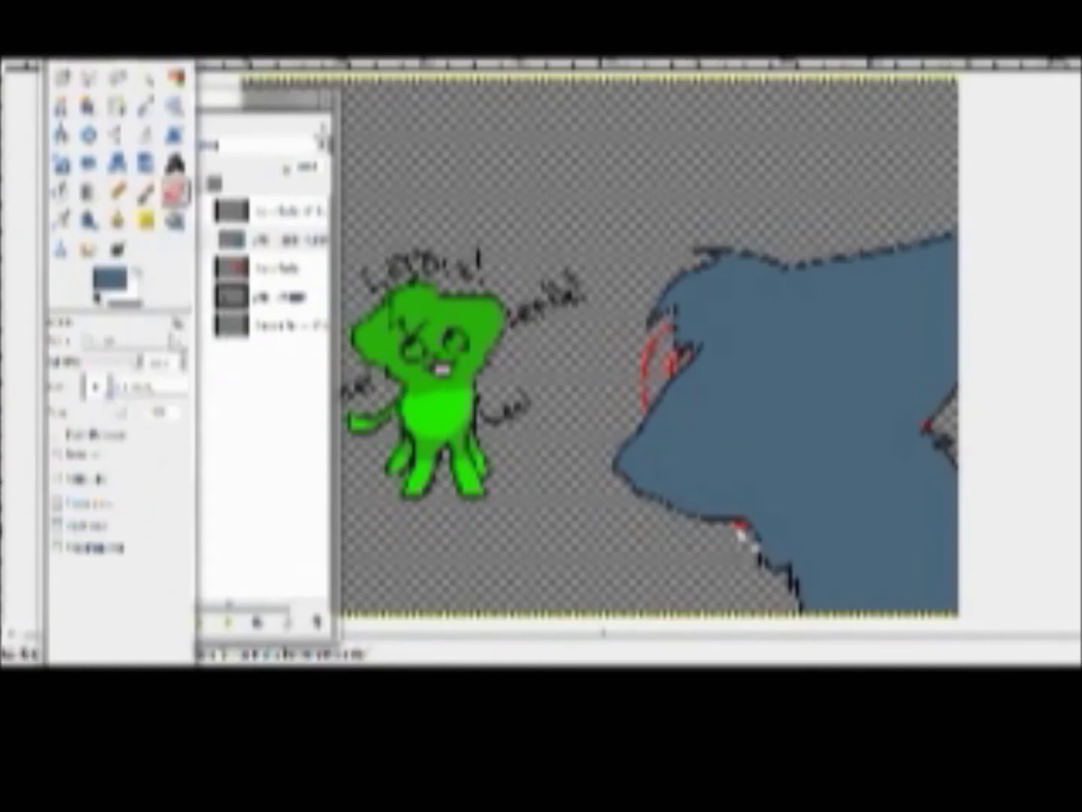
Step: Set the drawing colour to white, select the muzzle area behind the nose freehand and fill it
key(alt+Tab)
key(alt+Tab)
key(p)
key(f)
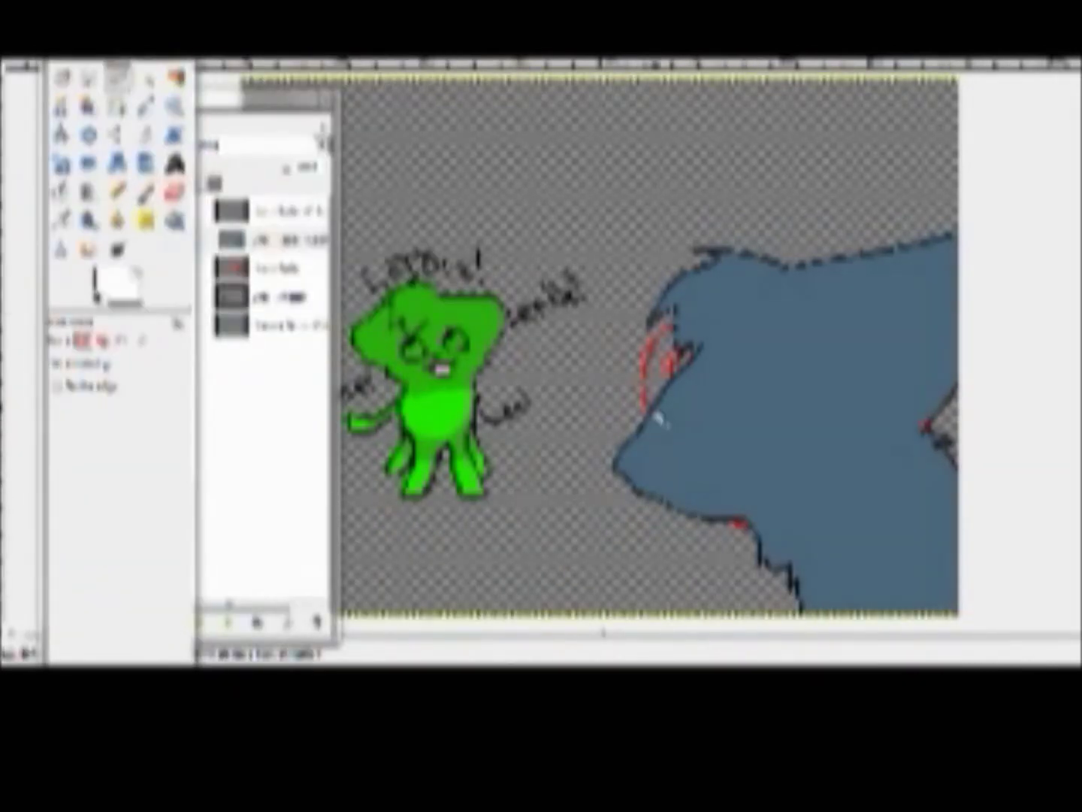
key(n)
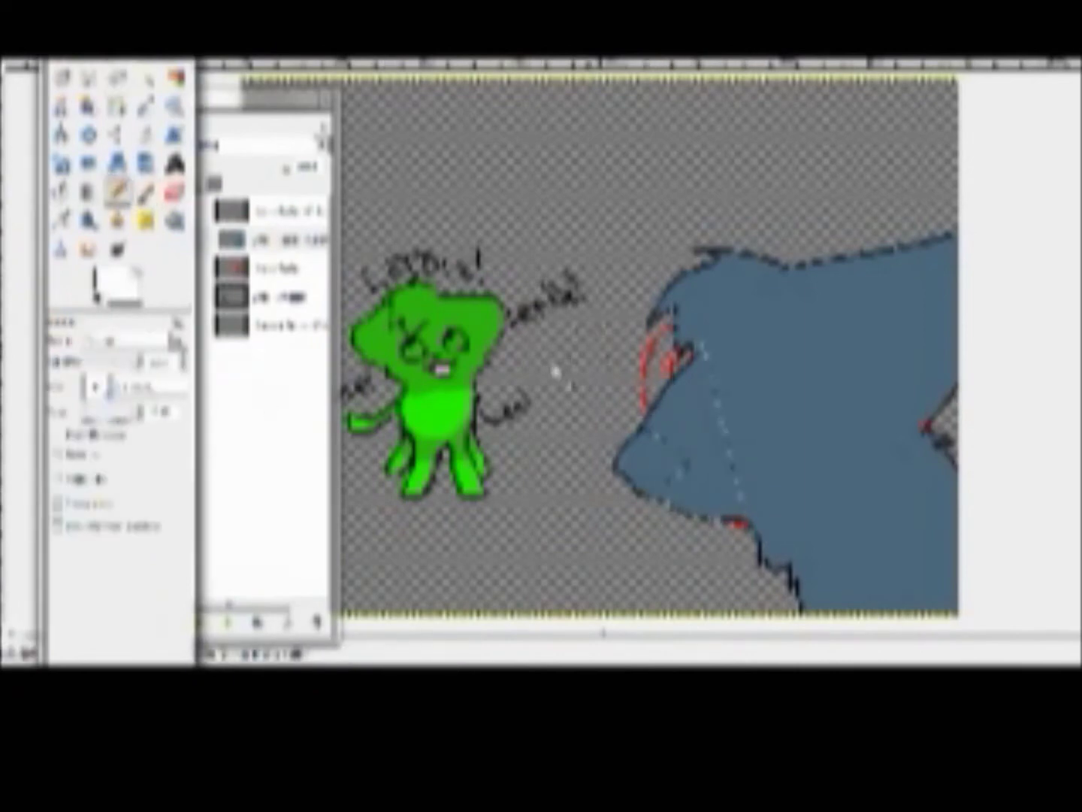
key(ctrl+comma)
key(shift+b)
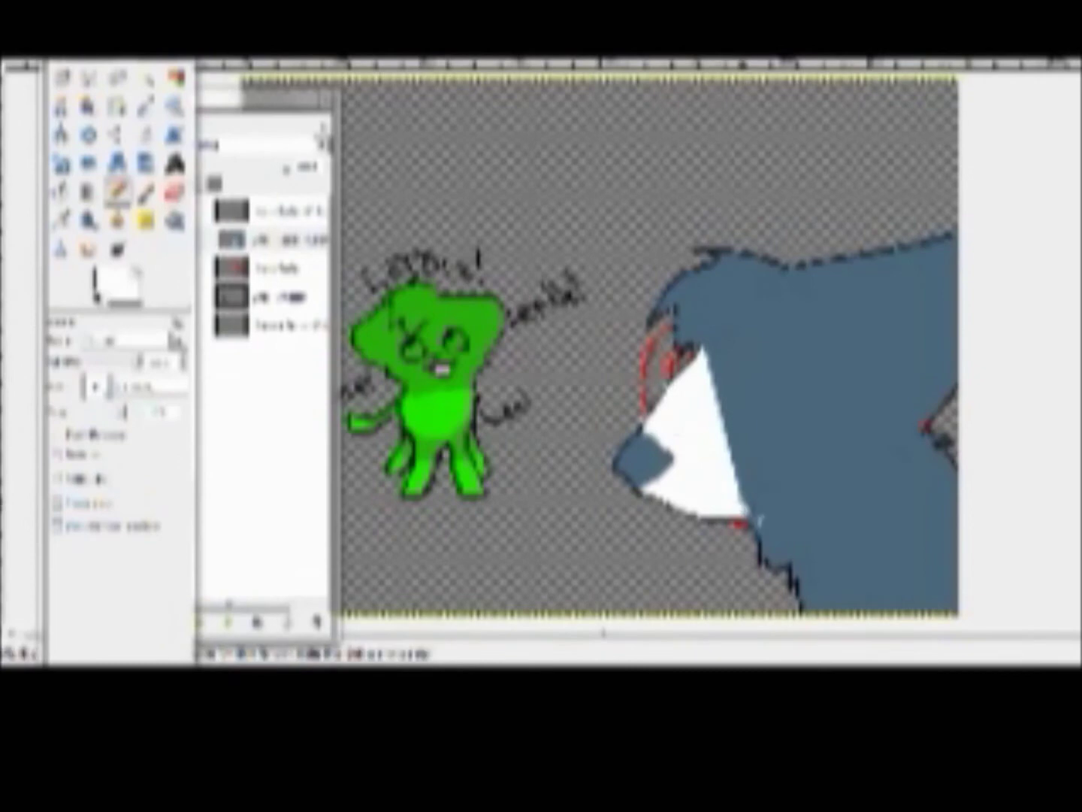
Step: Select a large patch freehand on the upper rear of the blue head and fill it with white
key(f)
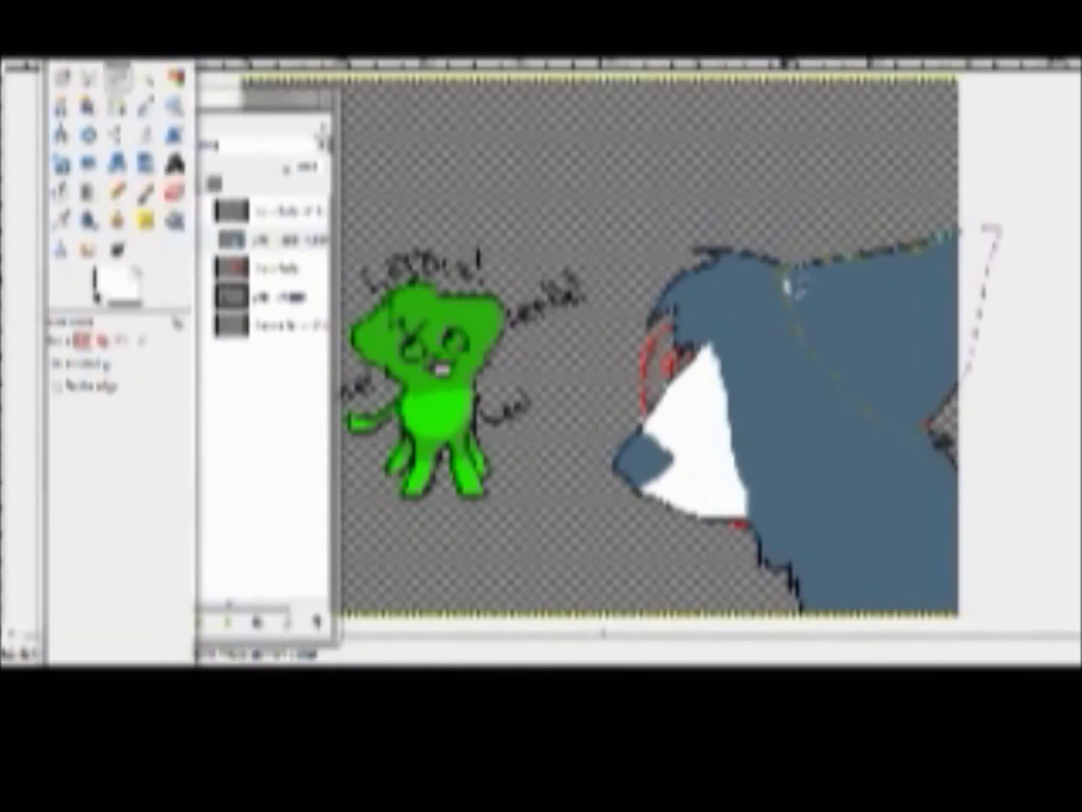
key(shift+b)
click(827, 288)
key(n)
Step: Sample the slate blue and fill a small corner at the outer edge of the white patch, redoing the first attempt
key(o)
click(943, 274)
key(n)
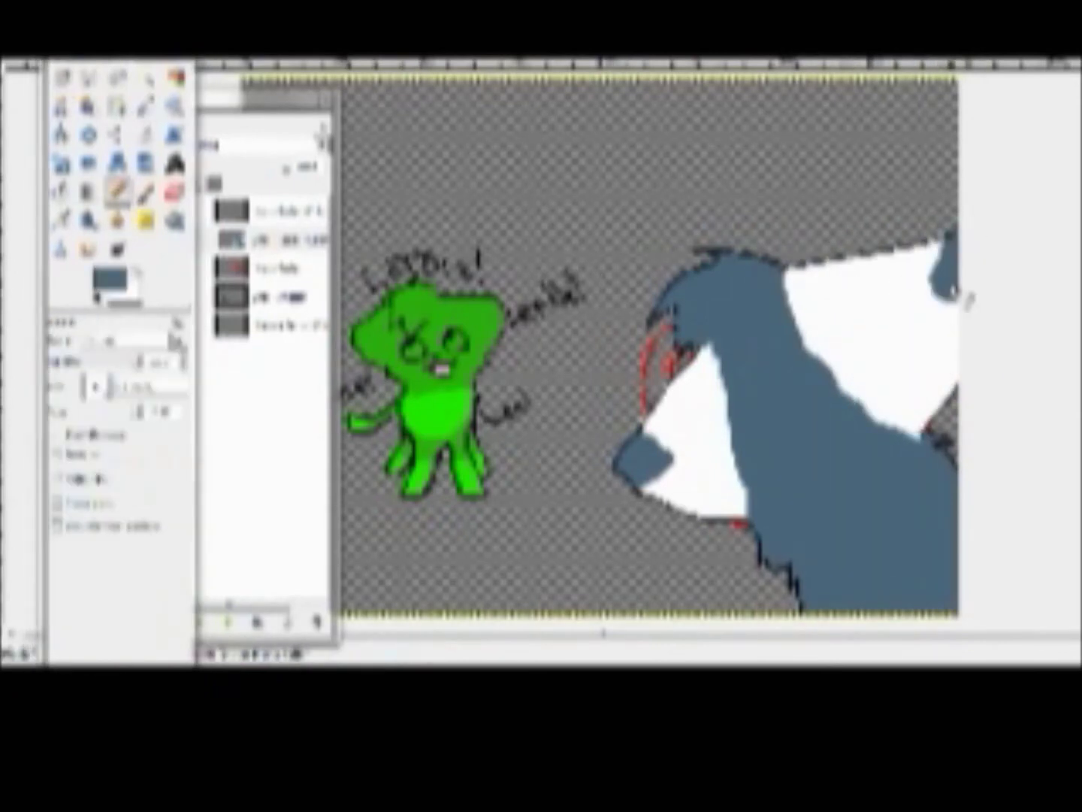
key(ctrl+z)
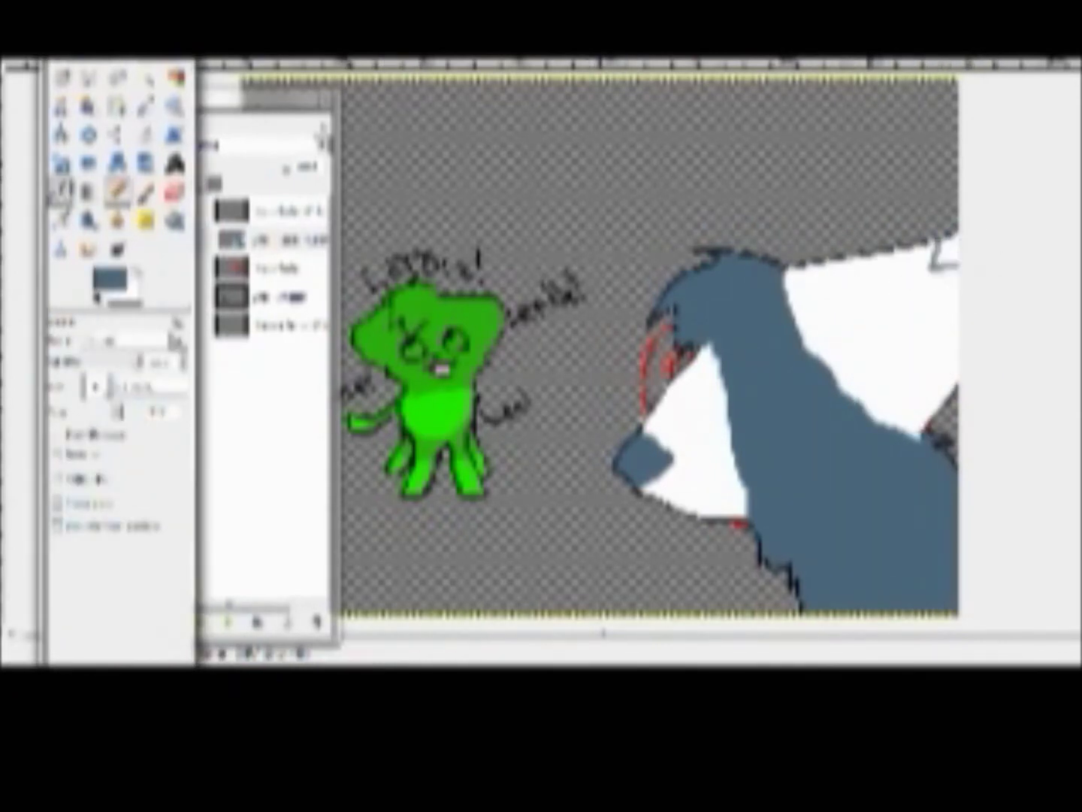
key(f)
key(n)
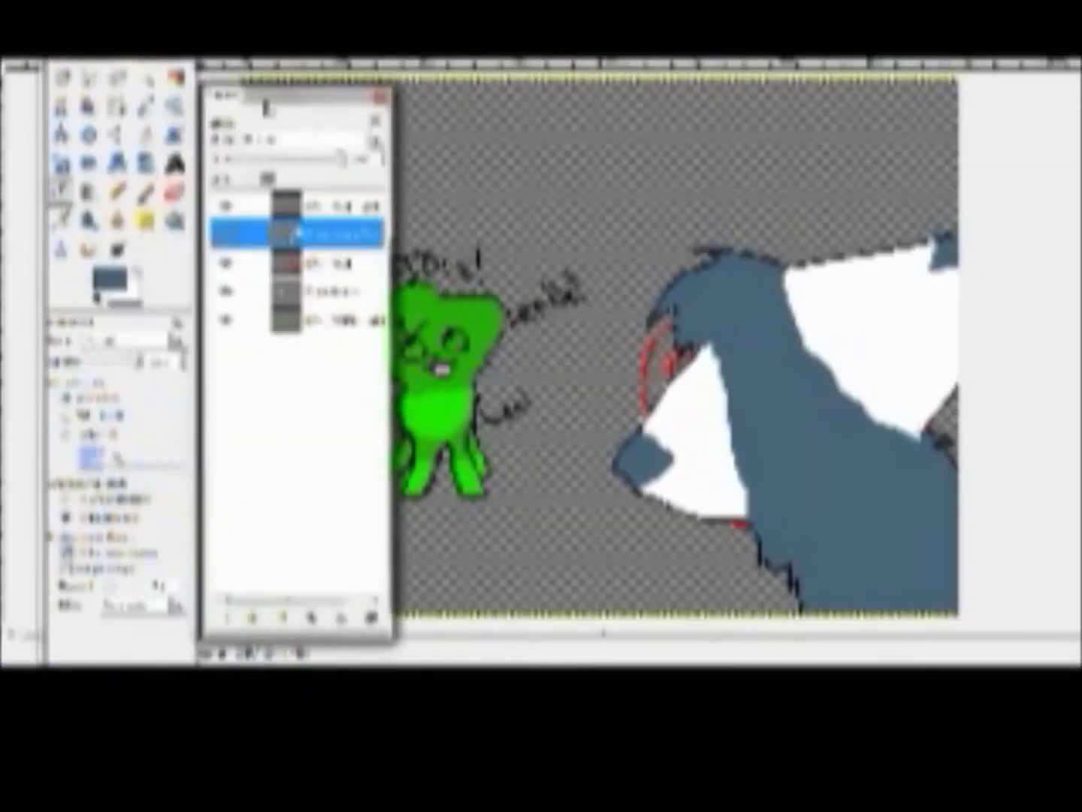
key(shift+e)
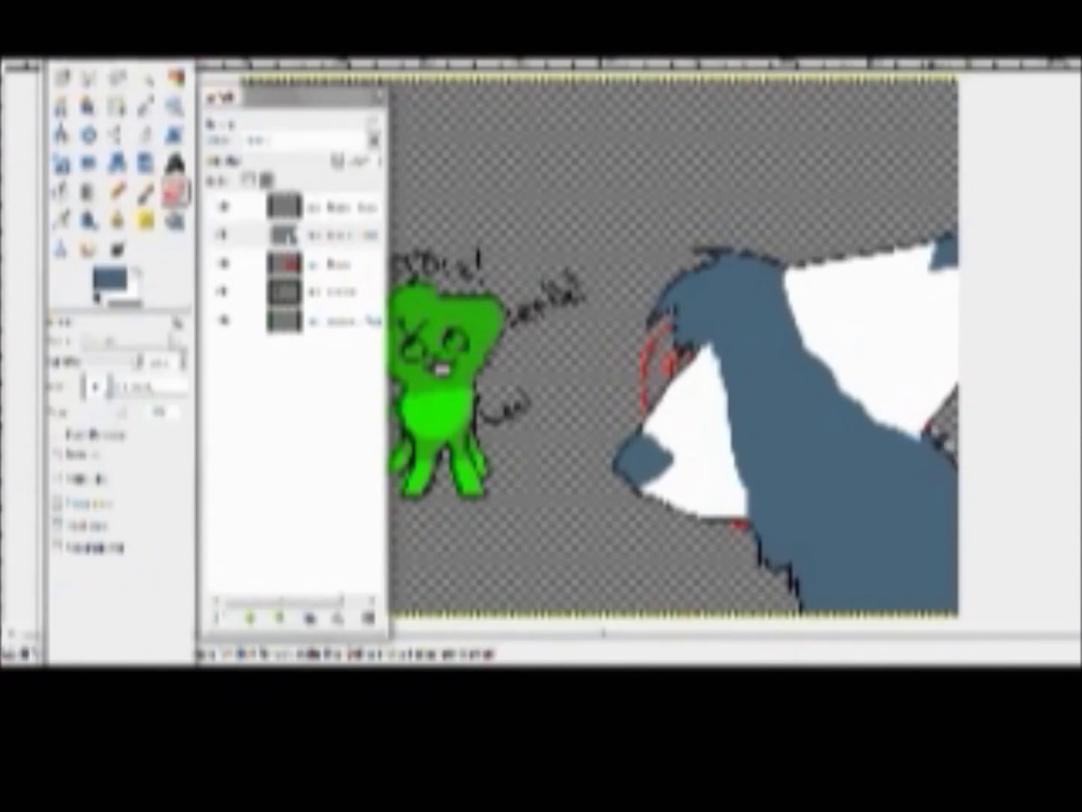
Step: Add a new layer, choose light blue and make a filled teardrop shape on the white patch, redoing its first outline
click(219, 619)
key(Return)
click(110, 280)
key(Return)
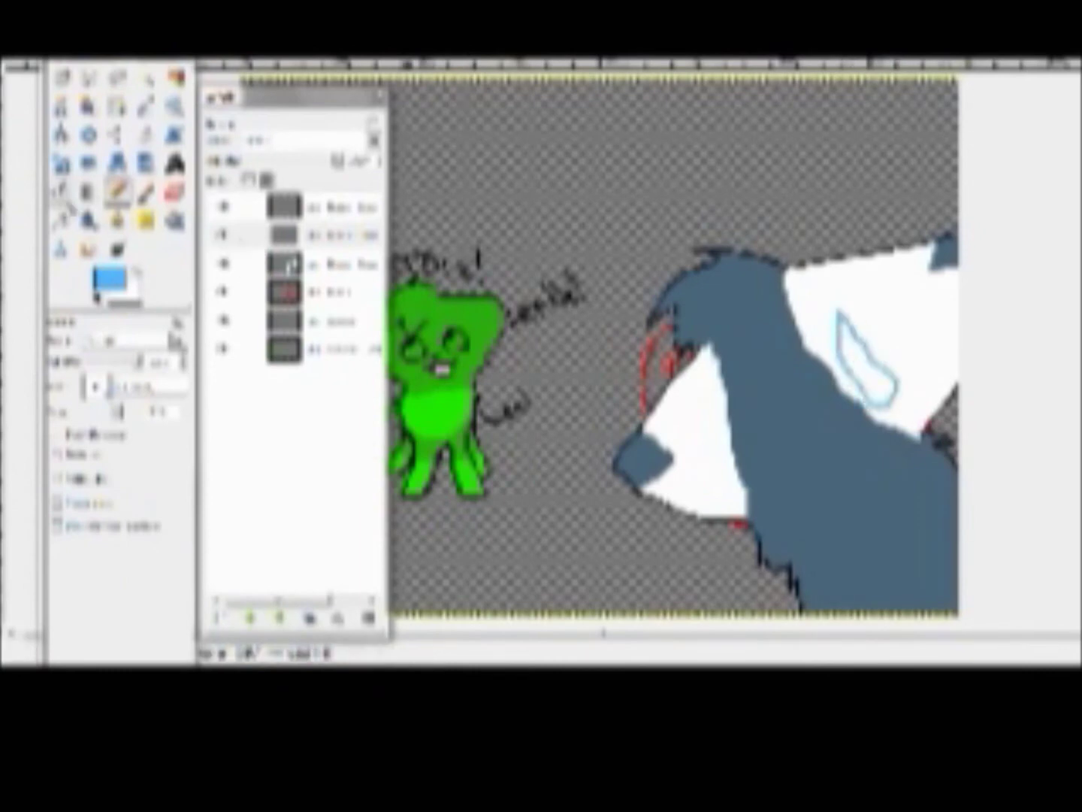
click(60, 189)
click(864, 353)
key(f)
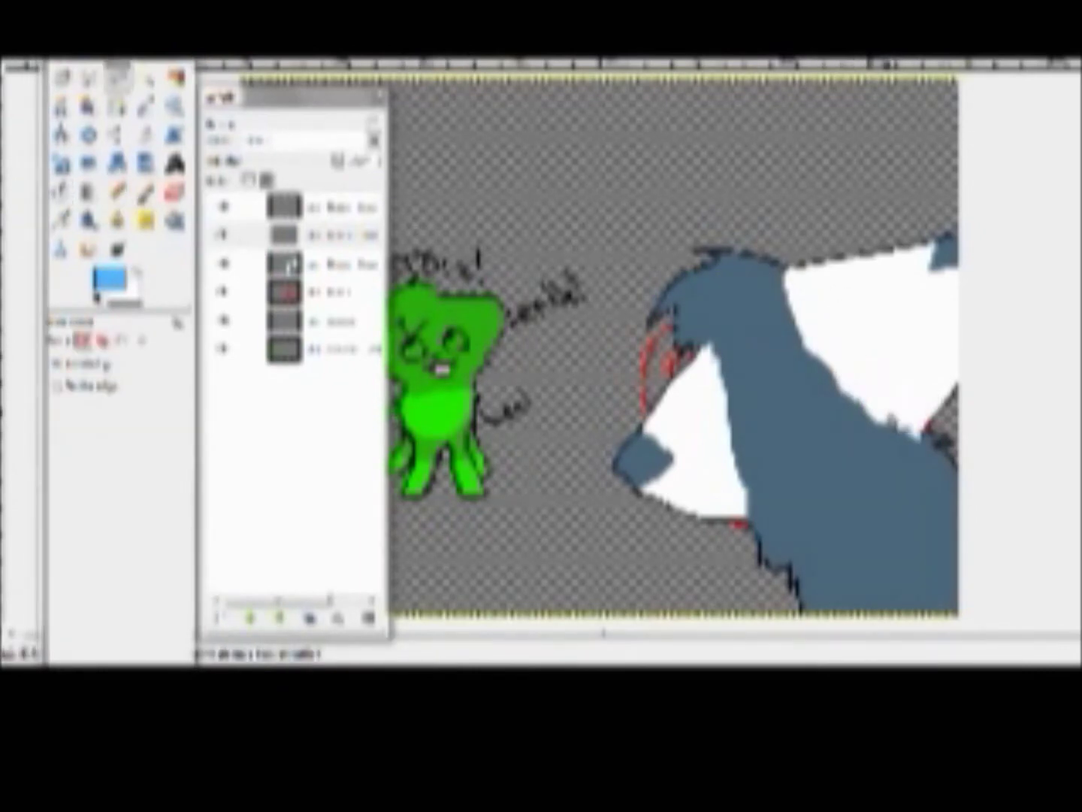
key(shift+b)
click(872, 362)
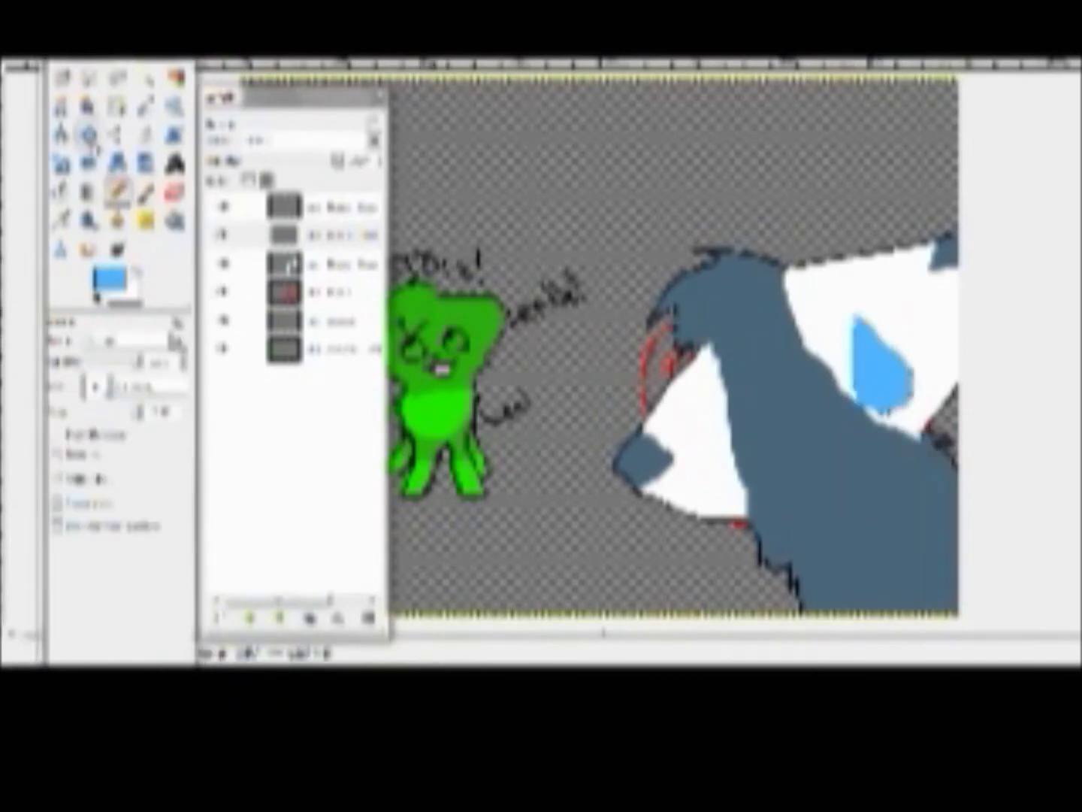
Step: Switch the drawing colour to white and paint a softly smudged highlight in the upper part of the teardrop
key(n)
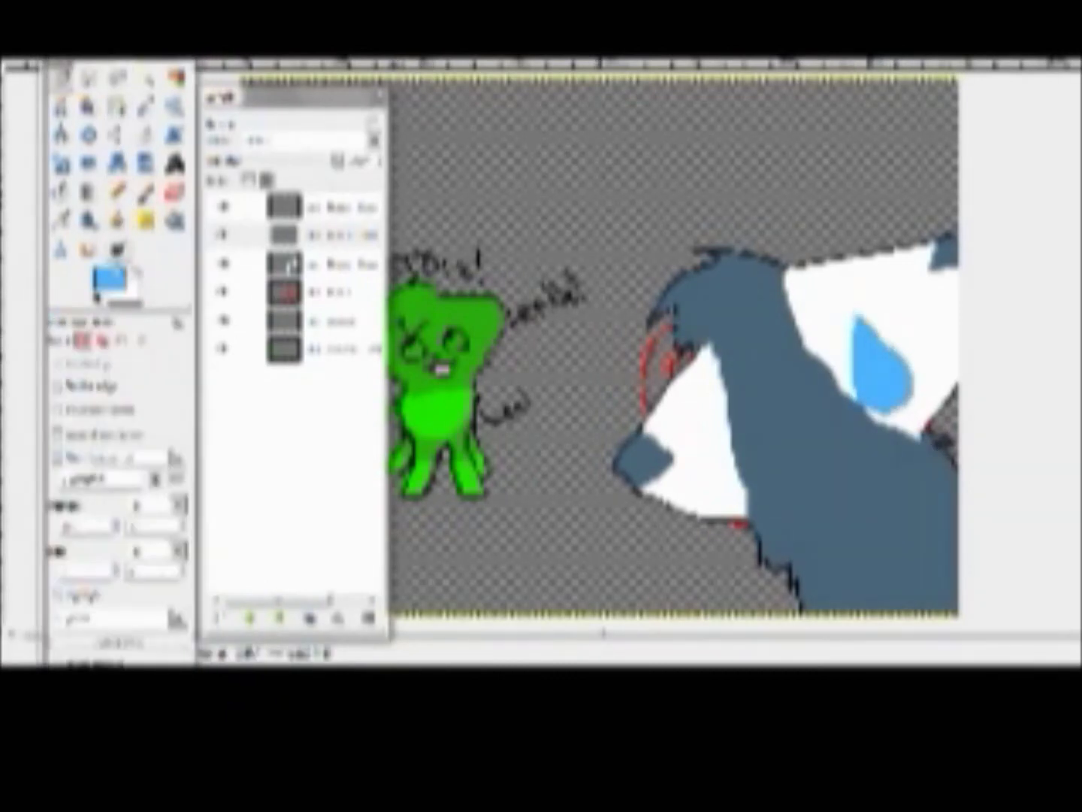
key(x)
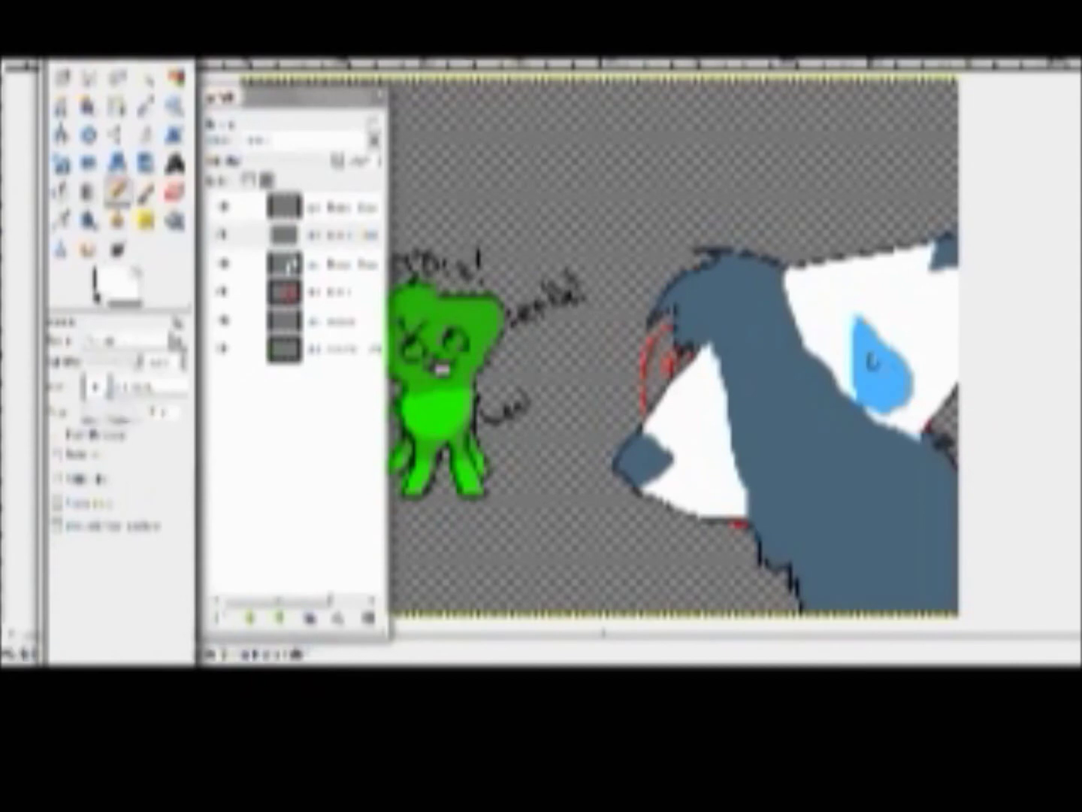
drag(866, 336, 885, 367)
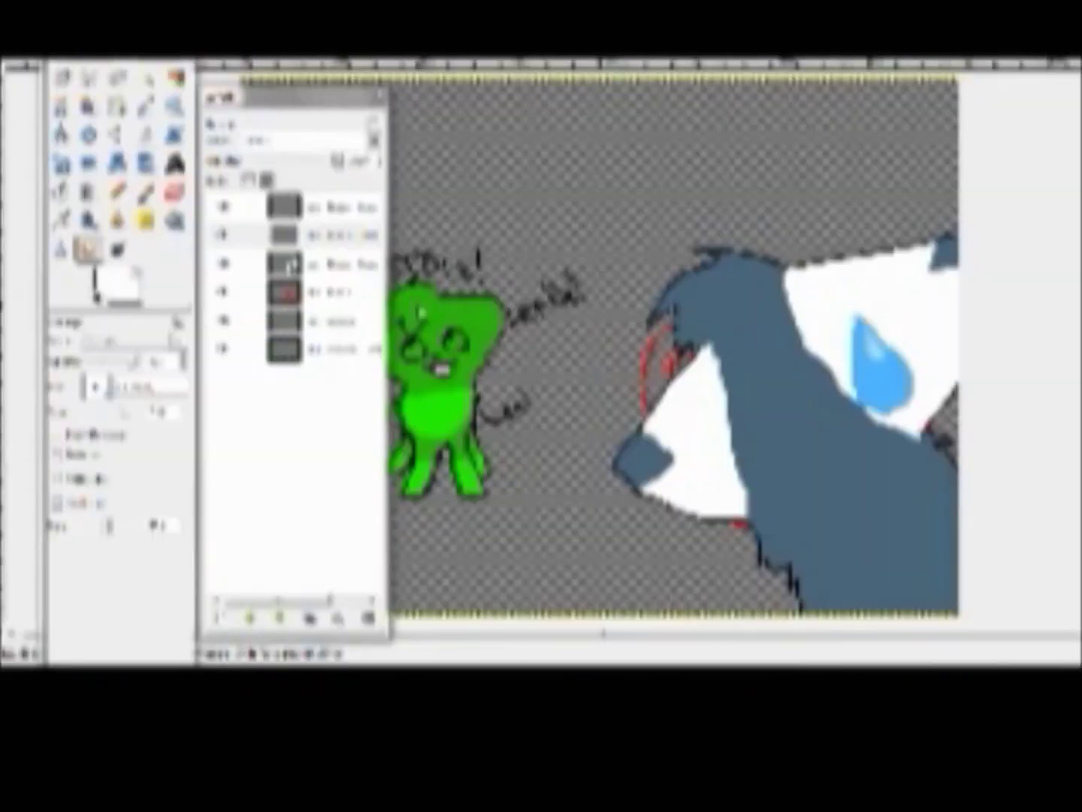
Step: Add another new layer, set the drawing colour to black and move the Layers window clear of the green character
key(ctrl+shift+n)
key(Return)
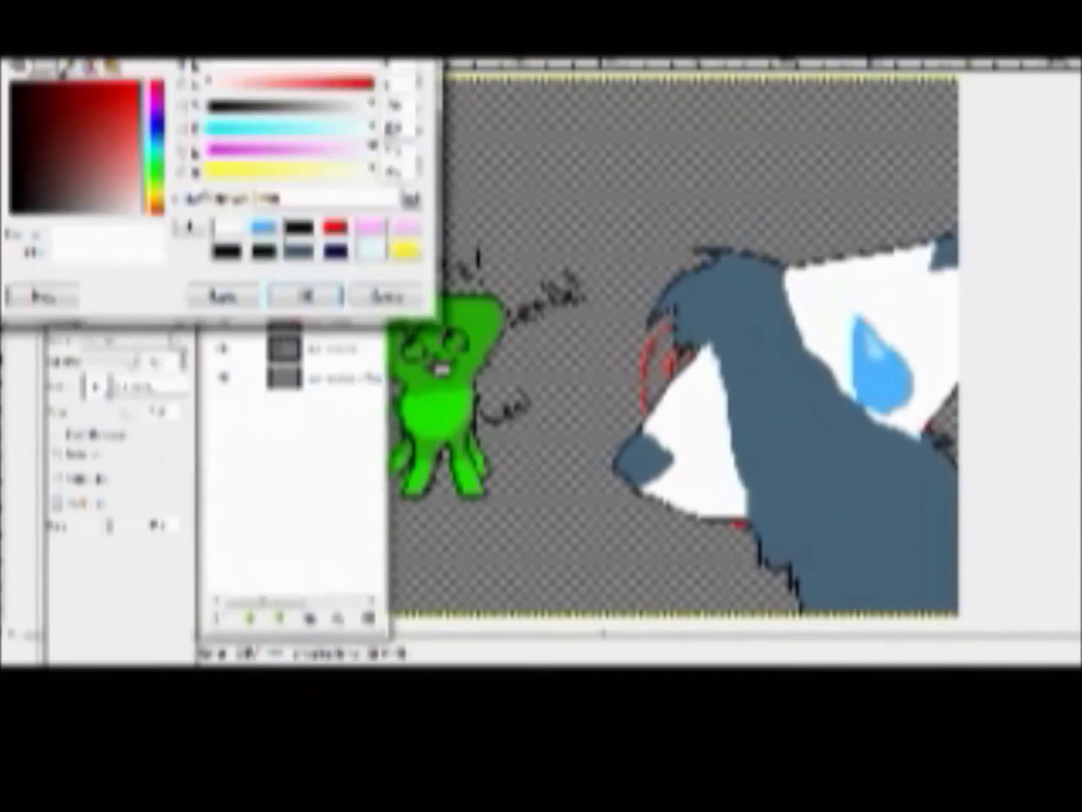
drag(226, 90, 829, 92)
scroll(526, 260, up, 3)
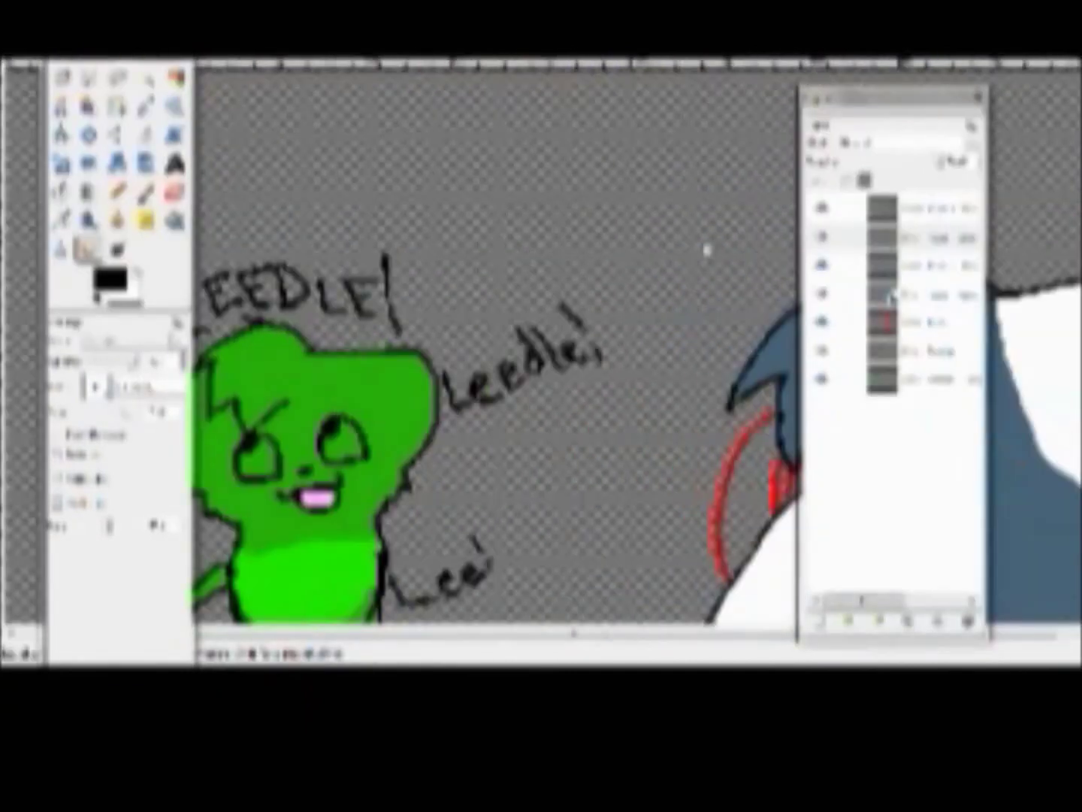
scroll(706, 250, down, 3)
scroll(706, 251, left, 2)
Step: Sample the bright green of the character's belly and adjust it to a slightly darker shade for drawing
click(144, 104)
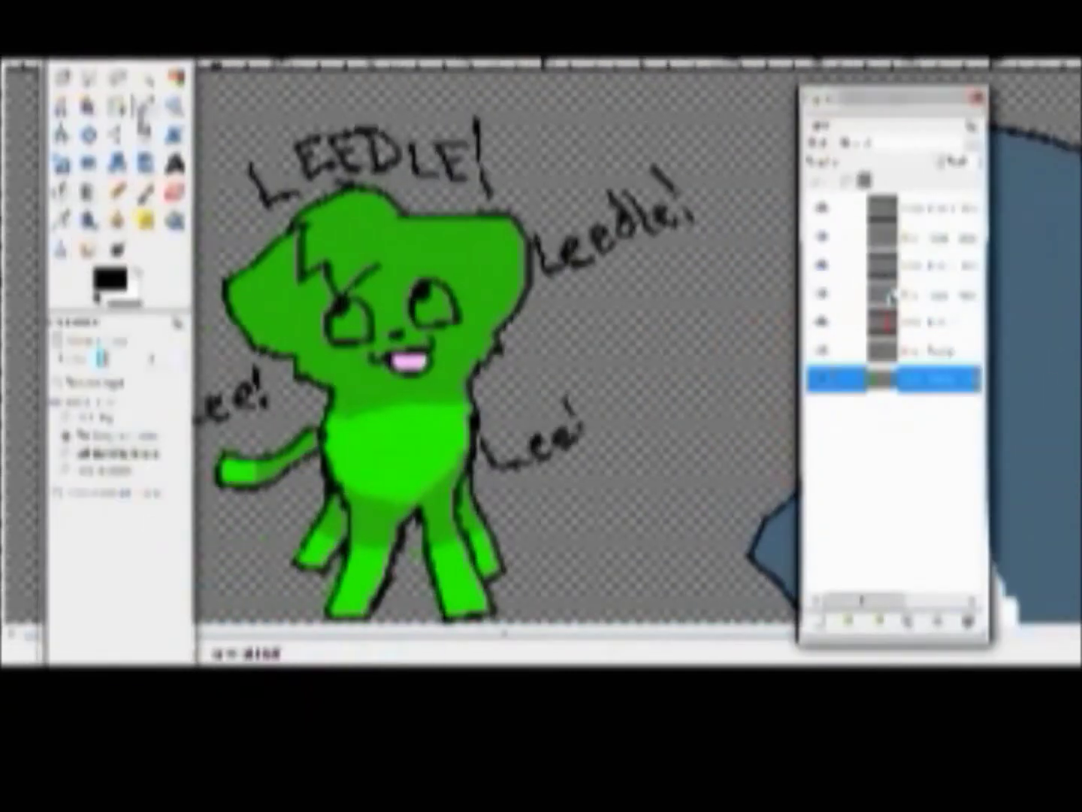
click(399, 451)
click(116, 78)
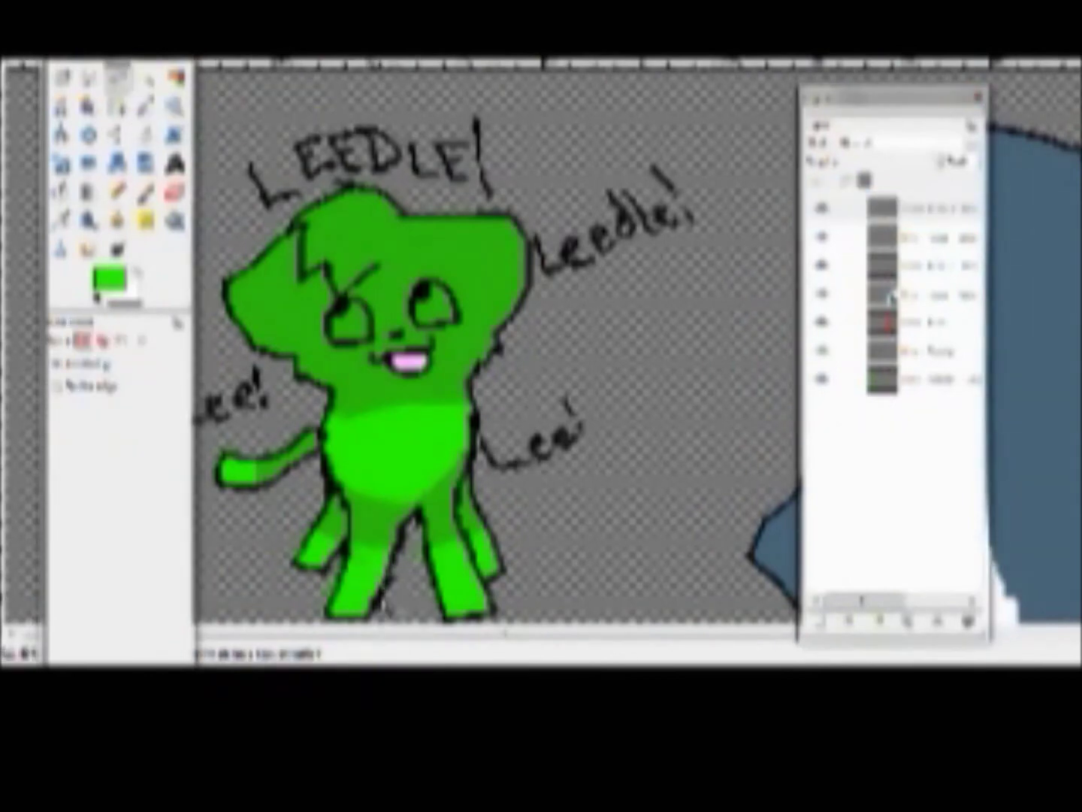
click(109, 280)
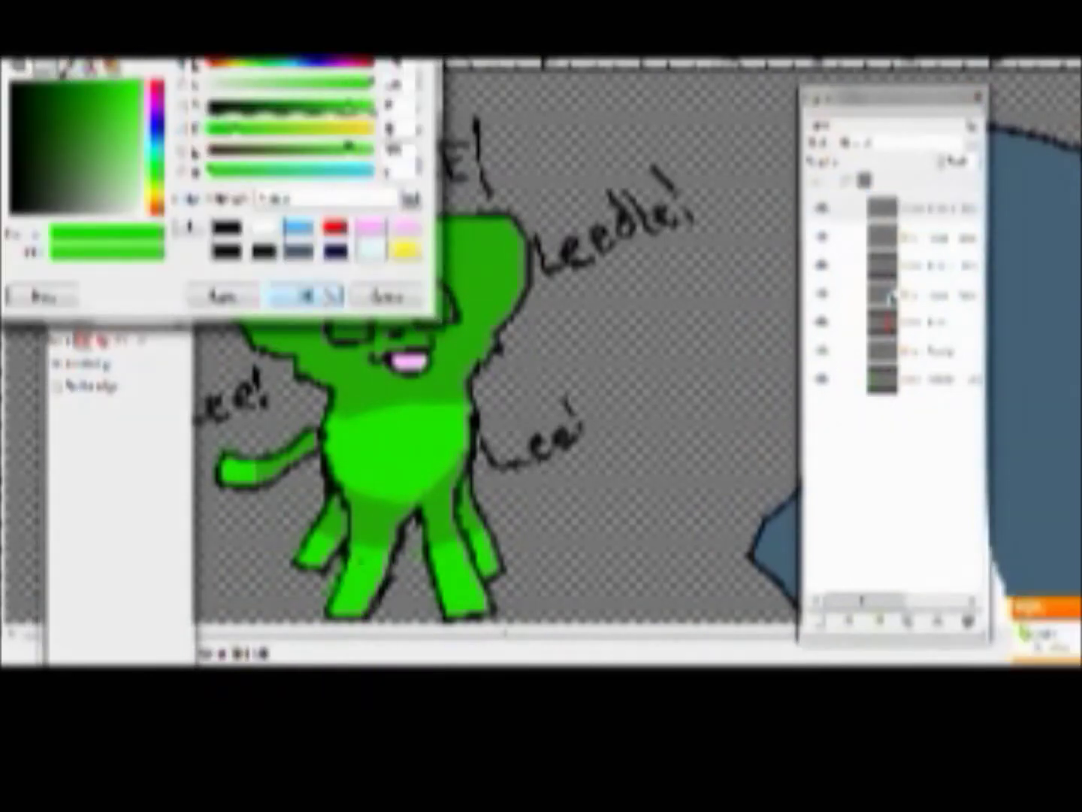
click(307, 296)
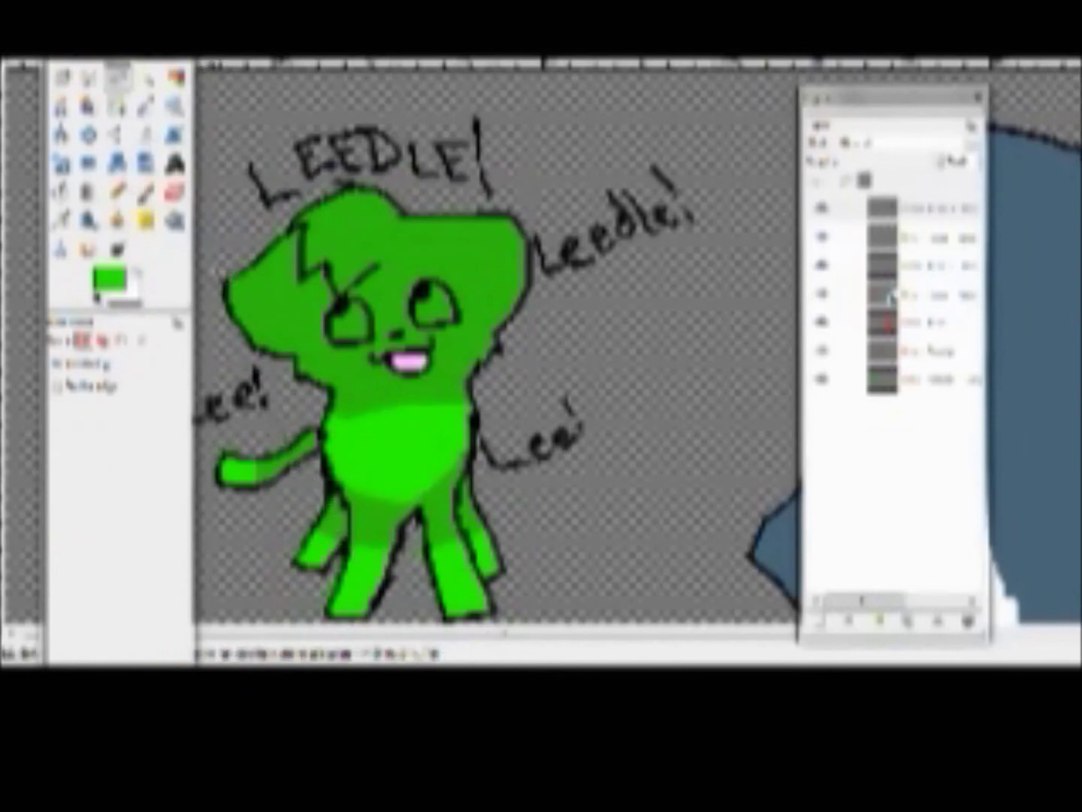
Step: Shade the green character's front legs with the slightly darker green, smudging the strokes and erasing the excess
click(117, 191)
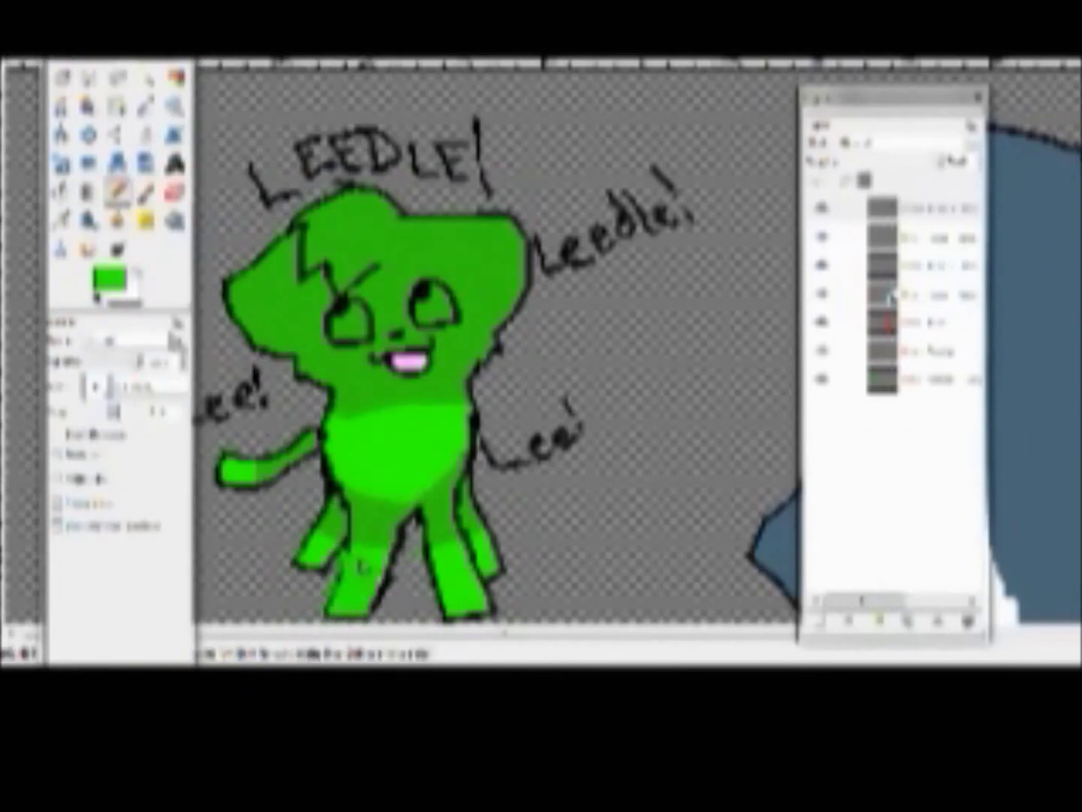
key(s)
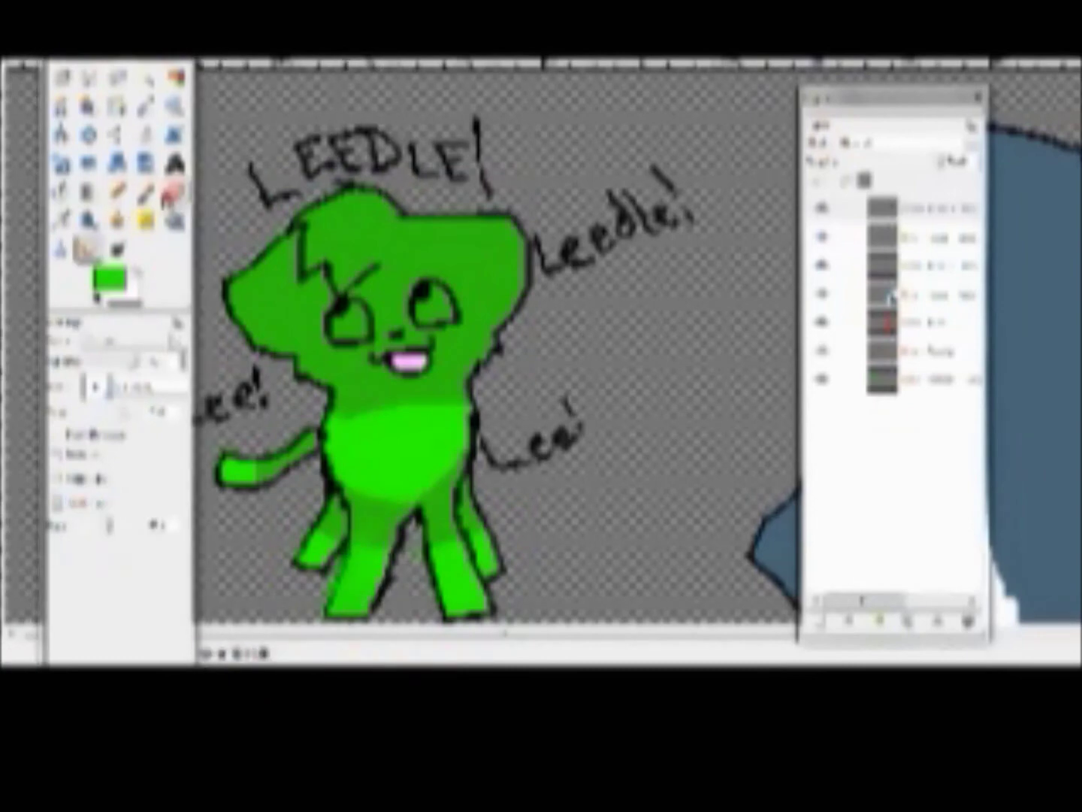
key(shift+e)
key(n)
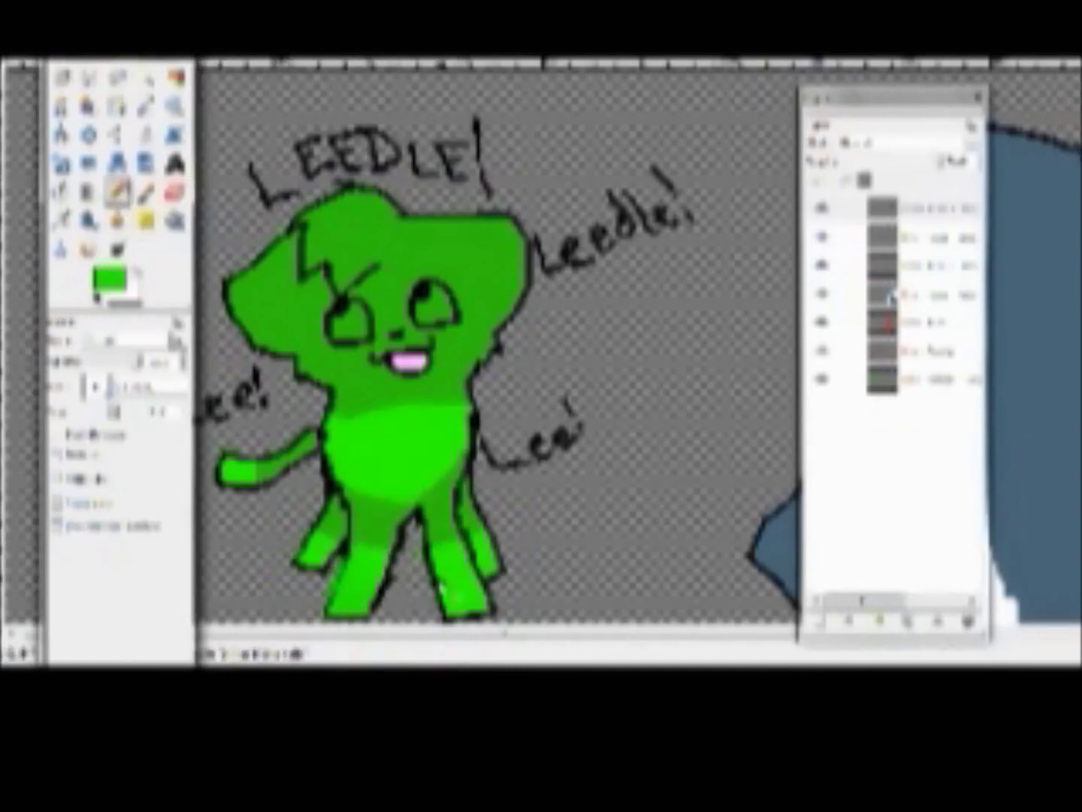
key(f)
key(n)
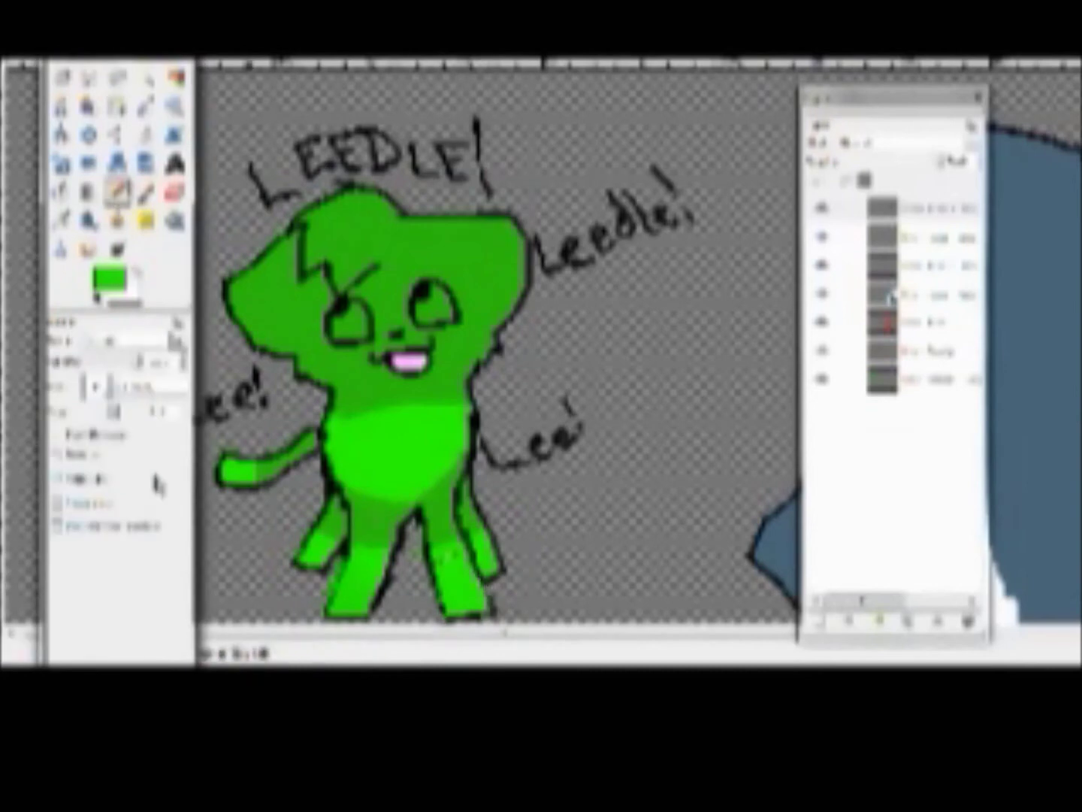
key(r)
key(s)
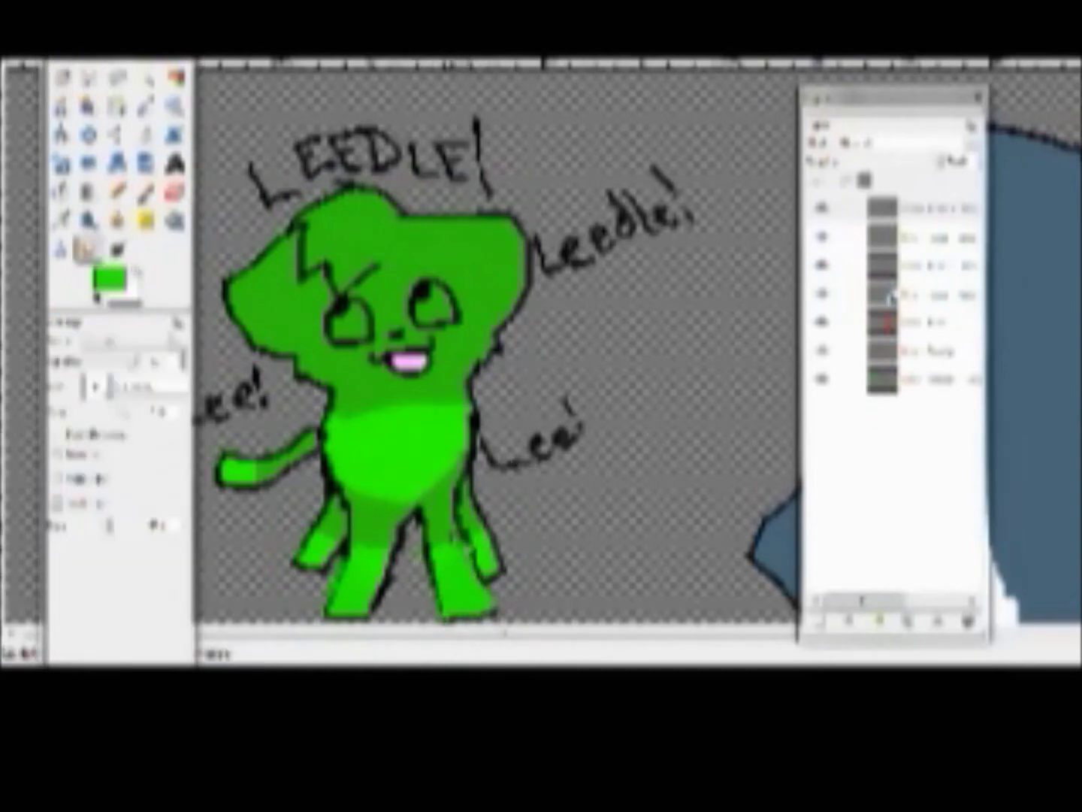
Step: Select the second layer from the bottom, outline the character's hair tuft and colour it brighter green
click(887, 349)
key(n)
key(f)
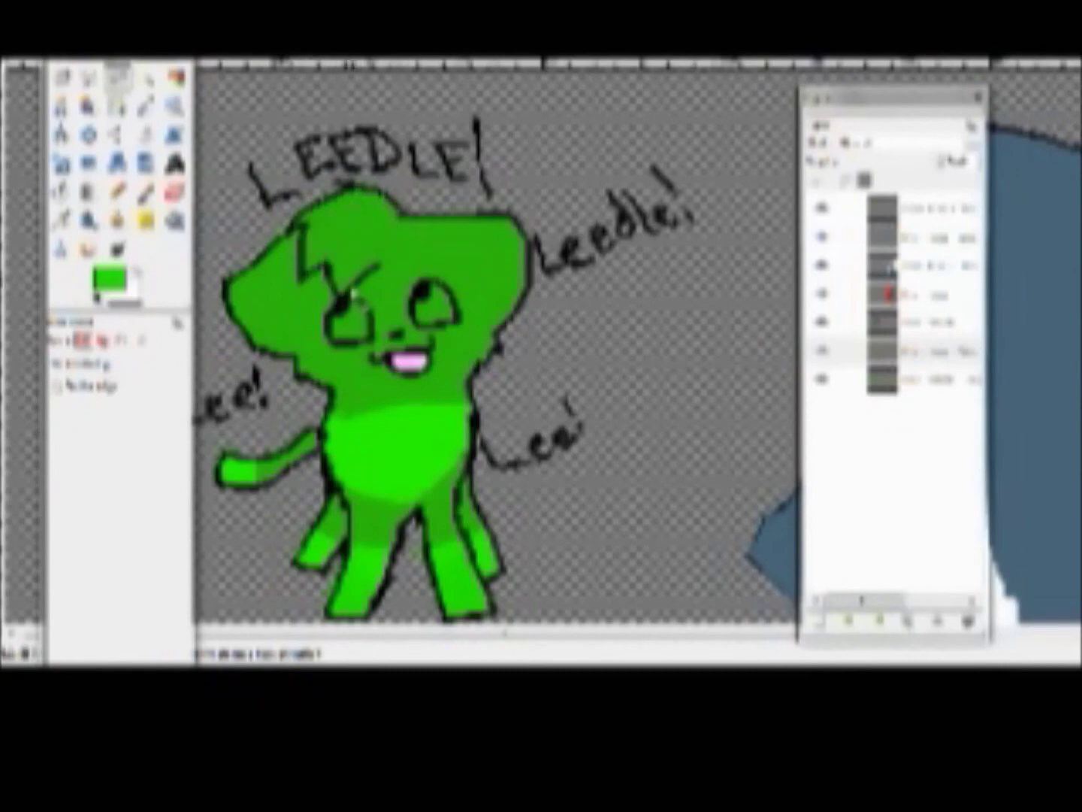
key(r)
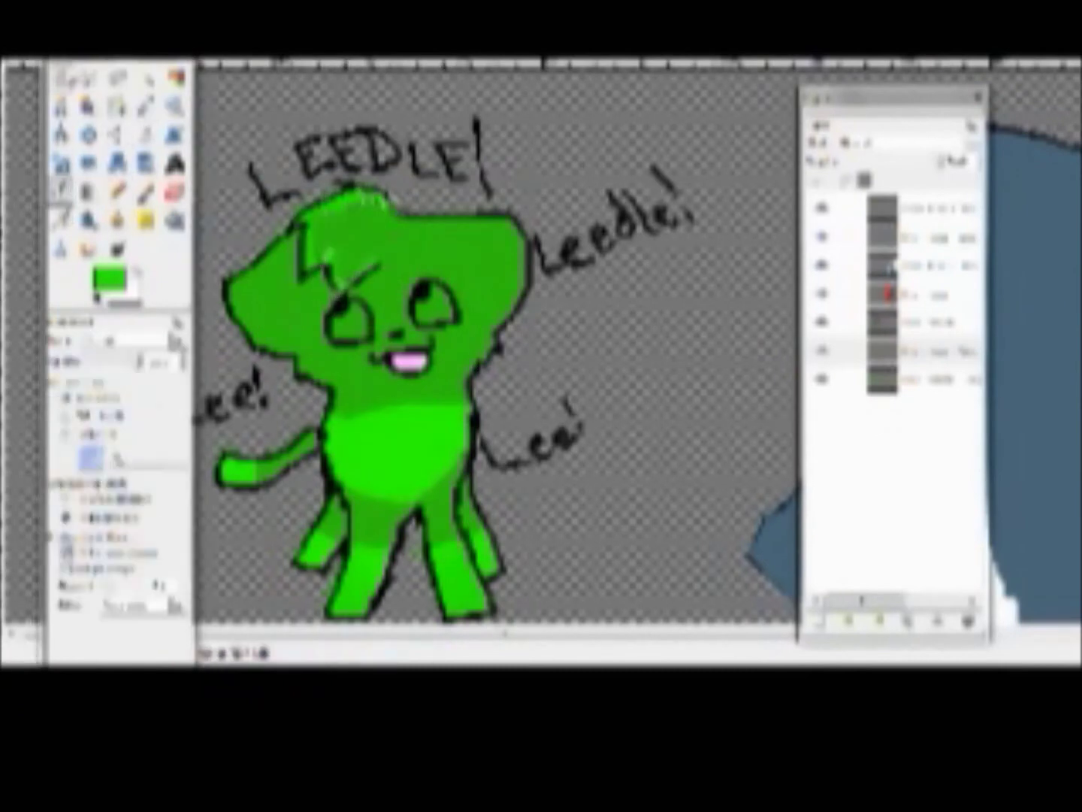
click(110, 282)
key(Escape)
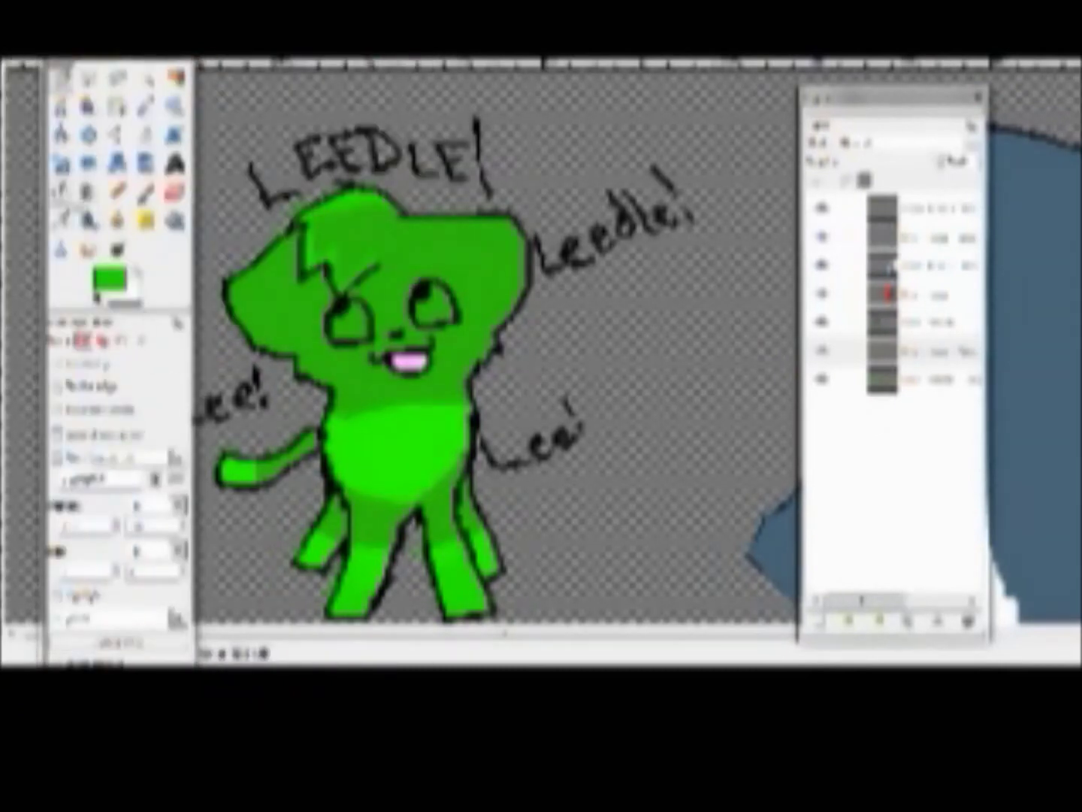
Step: Set the drawing colour to a darker green based on the head, recolour the hair tuft and smooth it with smudging and erasing
key(o)
click(217, 321)
click(254, 301)
click(109, 282)
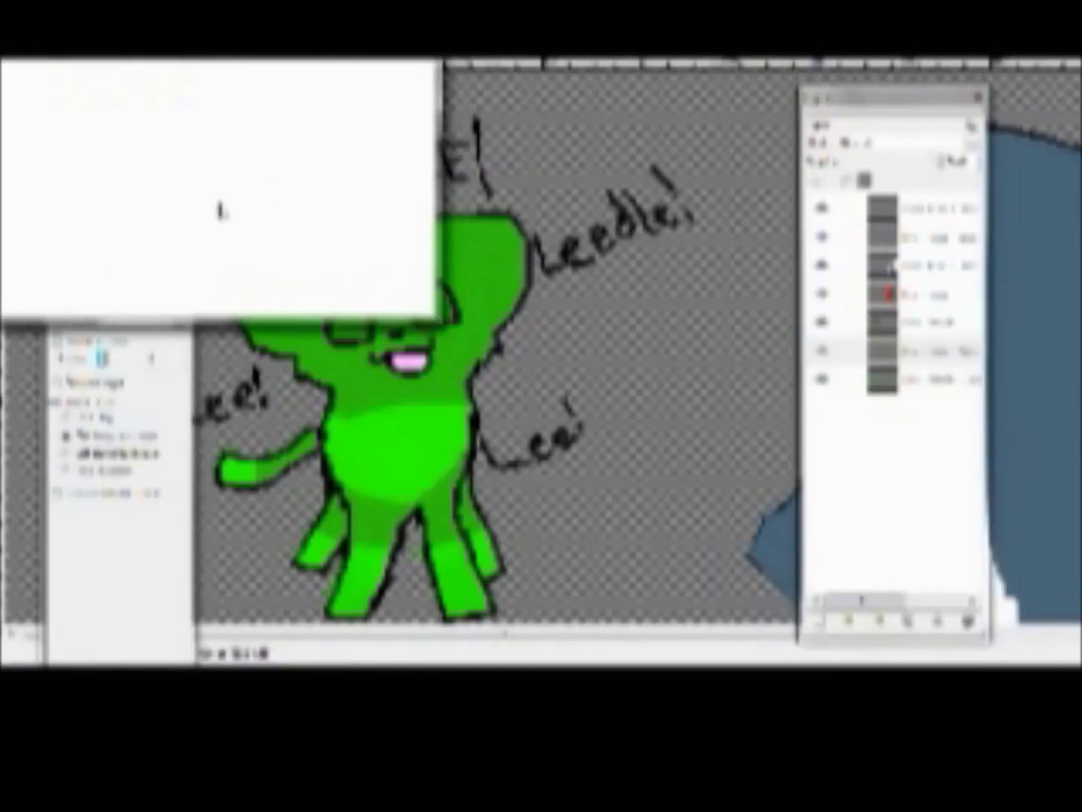
click(308, 295)
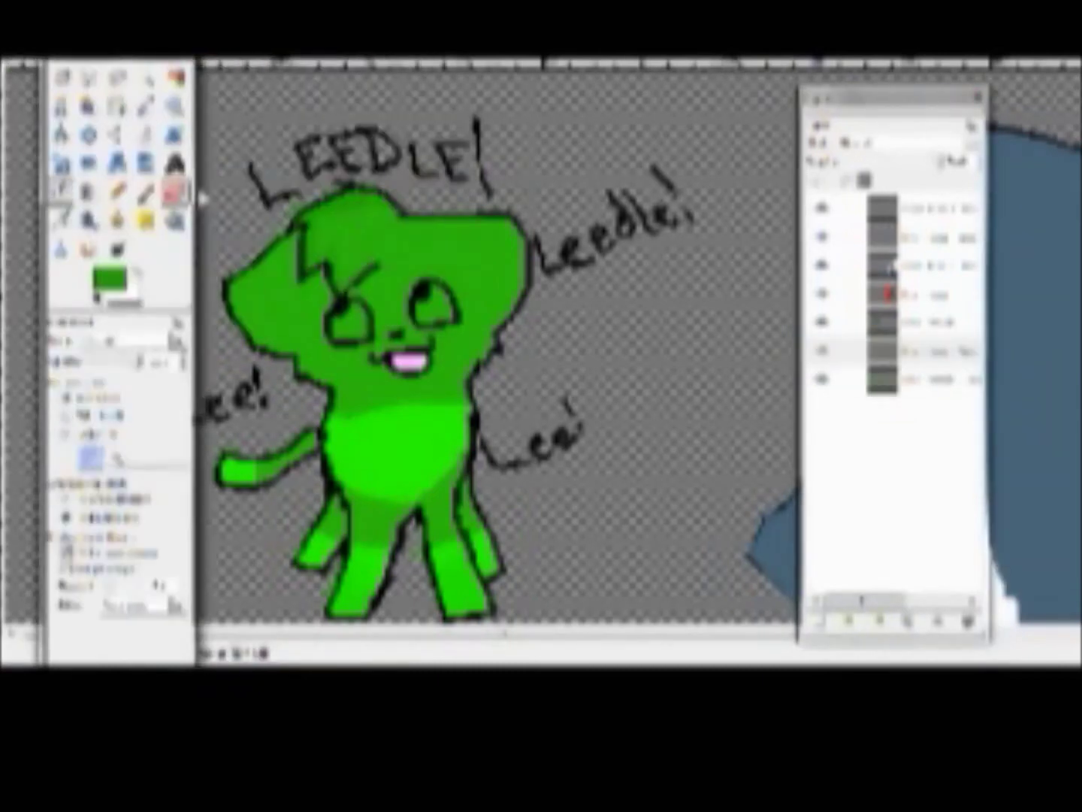
key(s)
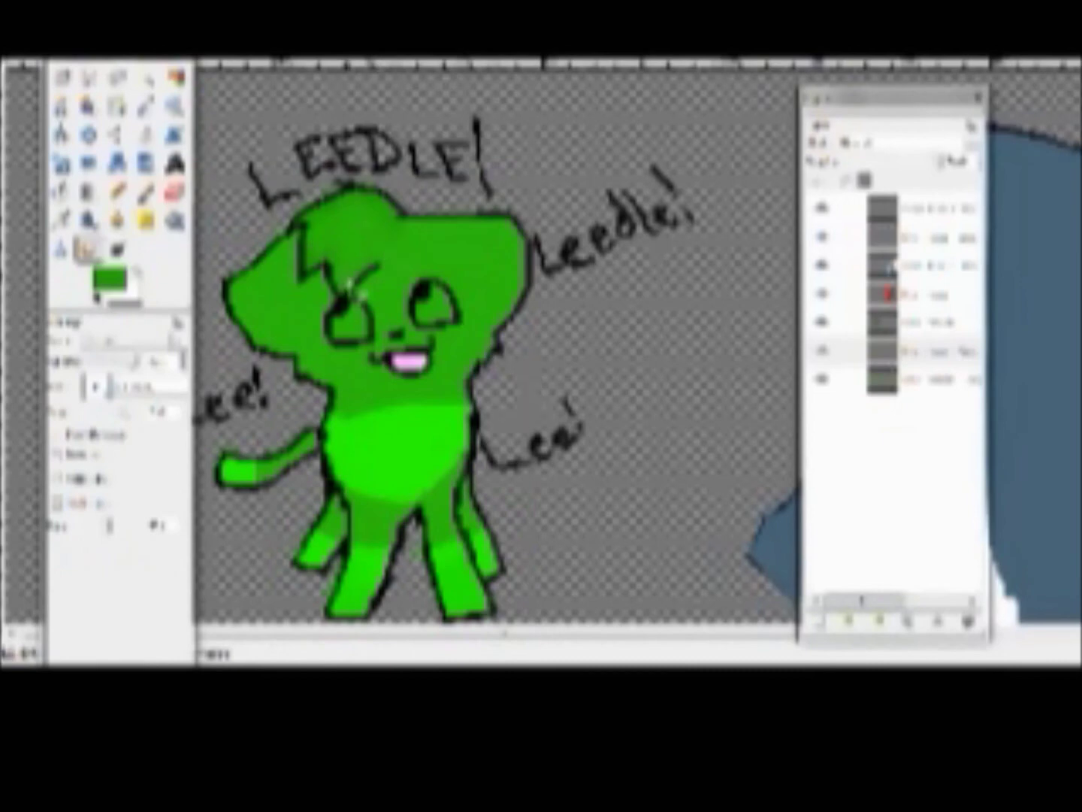
key(shift+e)
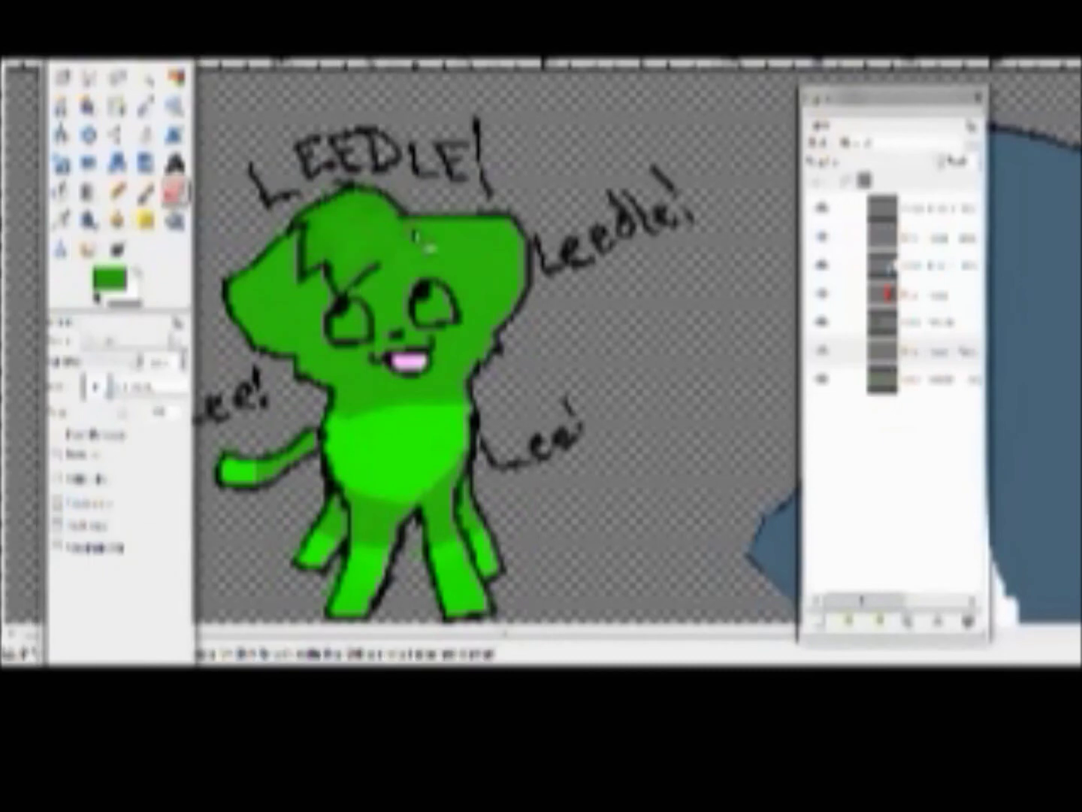
Step: Change the drawing colour to black and paint soft translucent shading on the upper parts of the green character's back legs
click(109, 280)
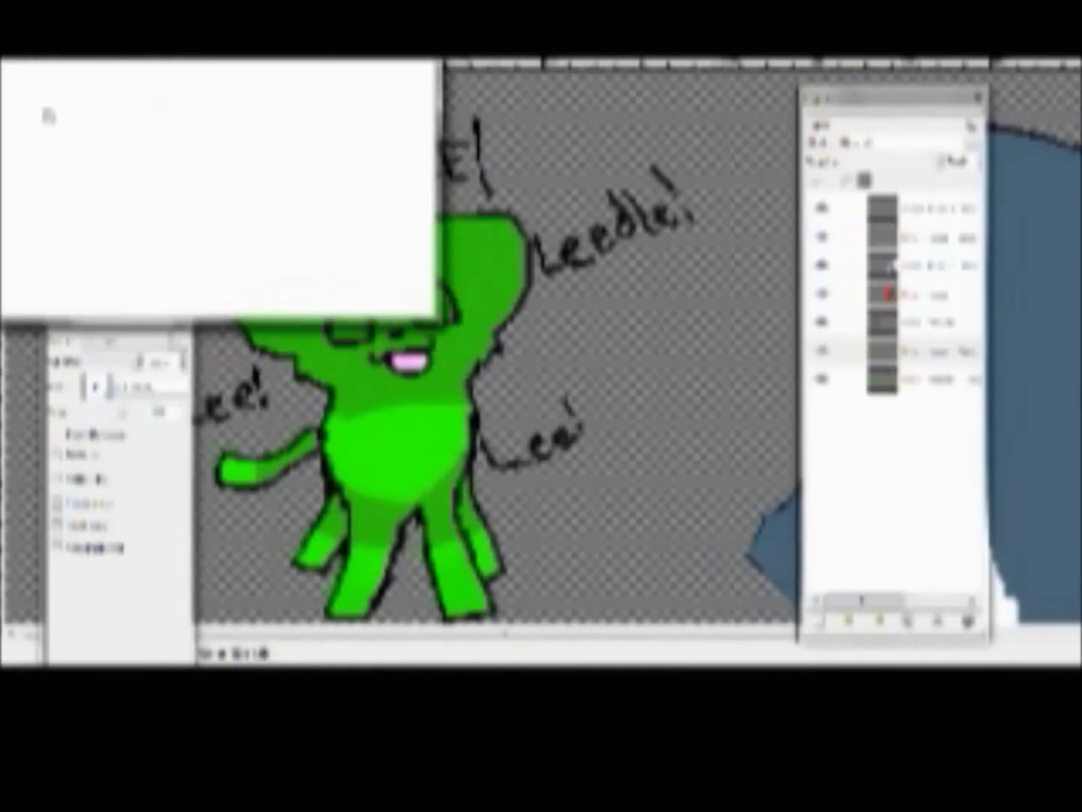
click(338, 249)
click(299, 295)
key(f)
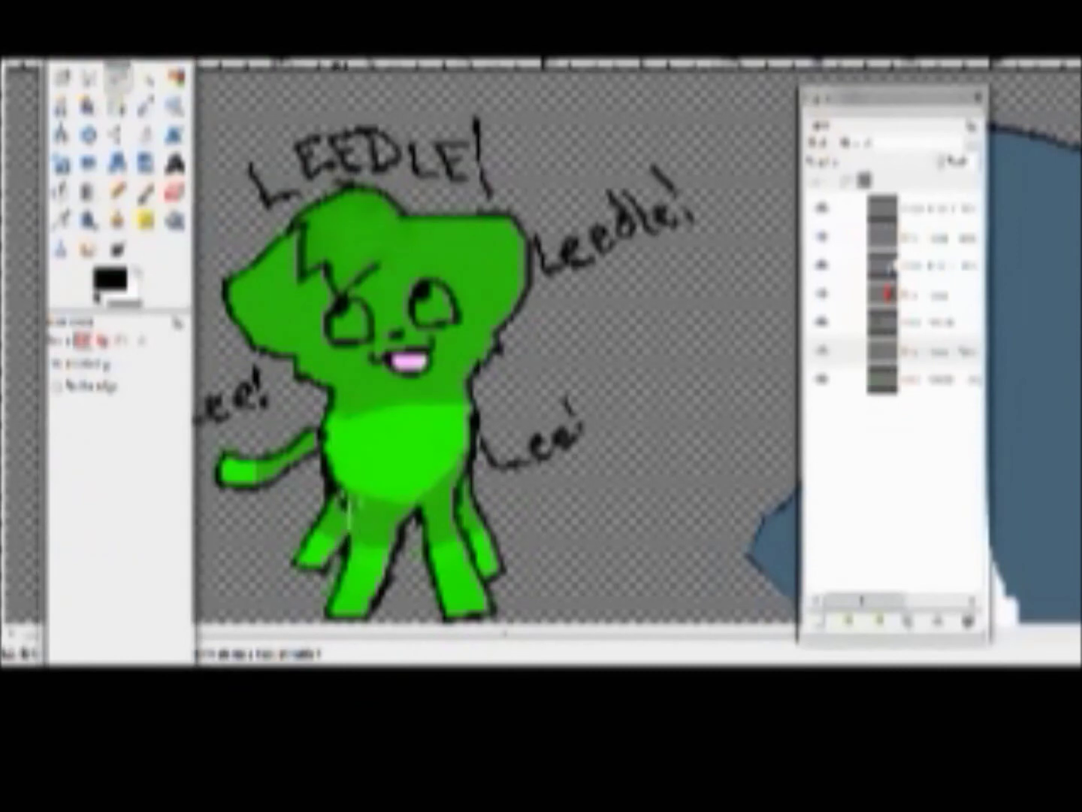
key(n)
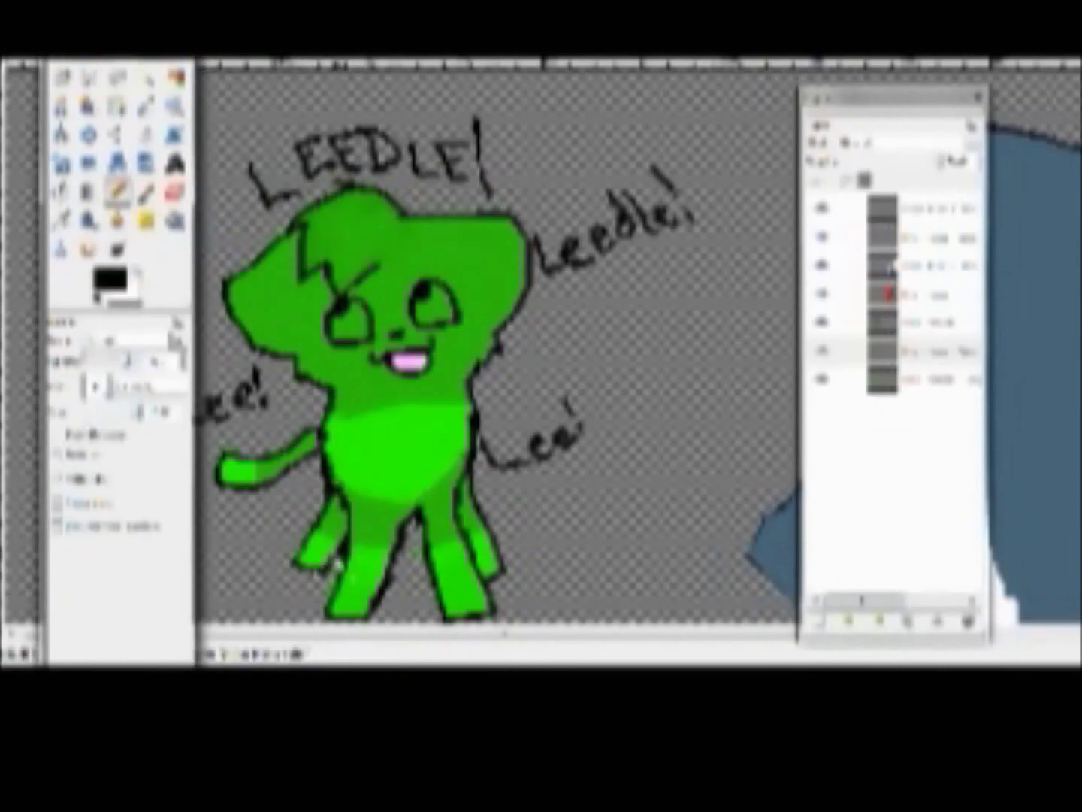
key(r)
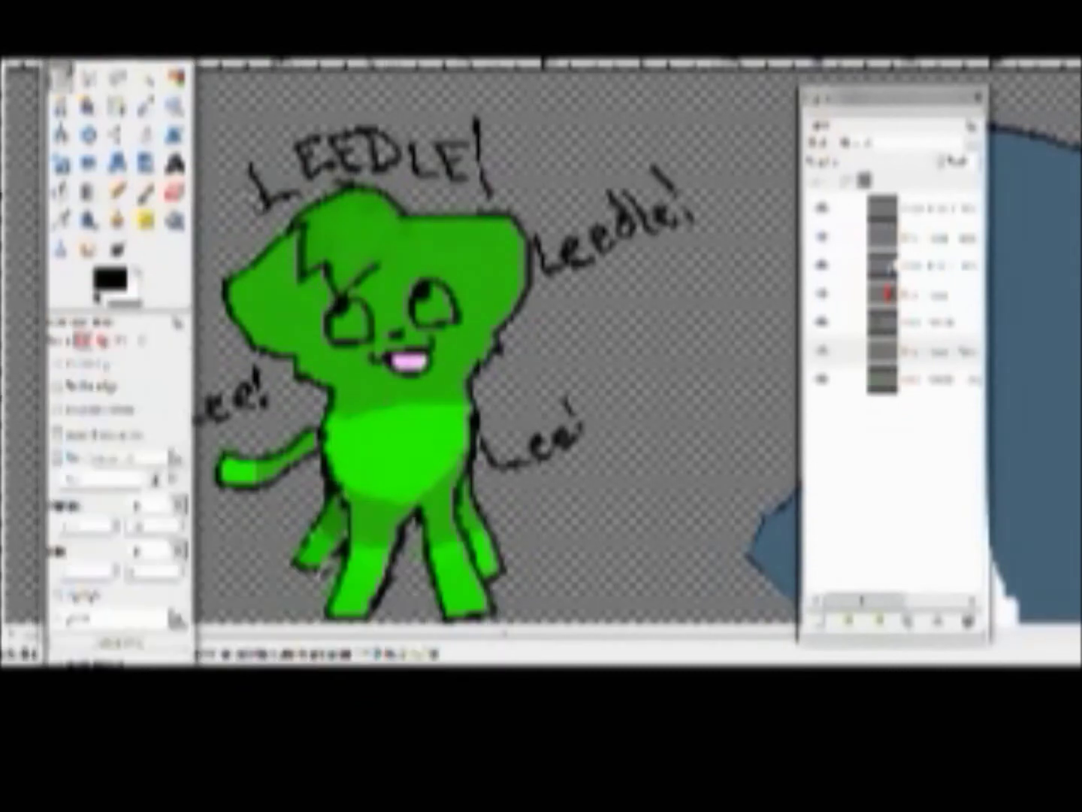
key(f)
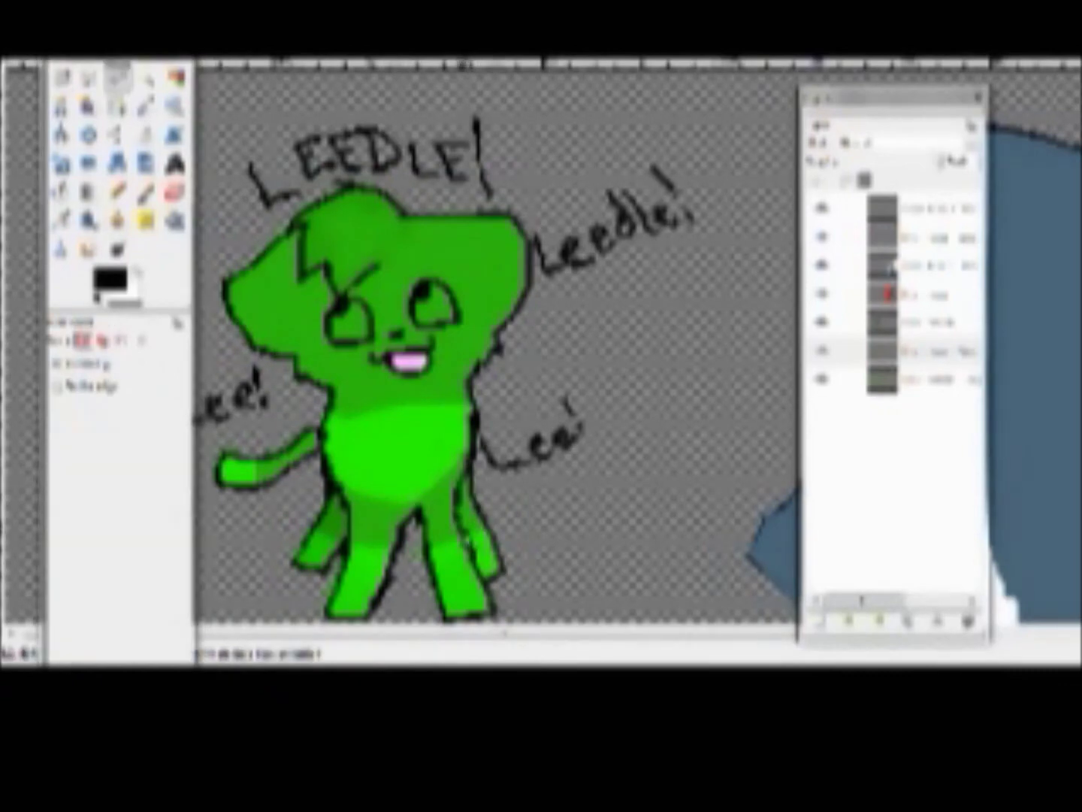
key(r)
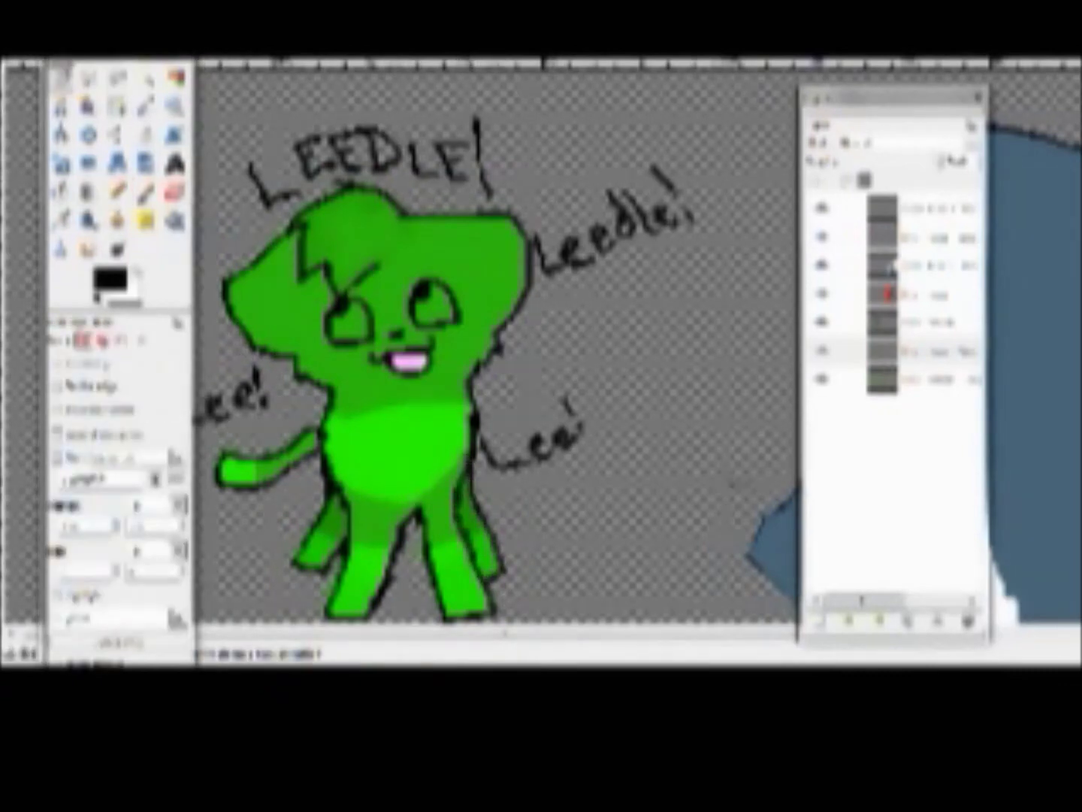
Step: Move the Layers window clear of the canvas, select the second layer from the bottom and choose pale blue for drawing
scroll(817, 293, right, 1)
drag(850, 300, 970, 620)
click(890, 350)
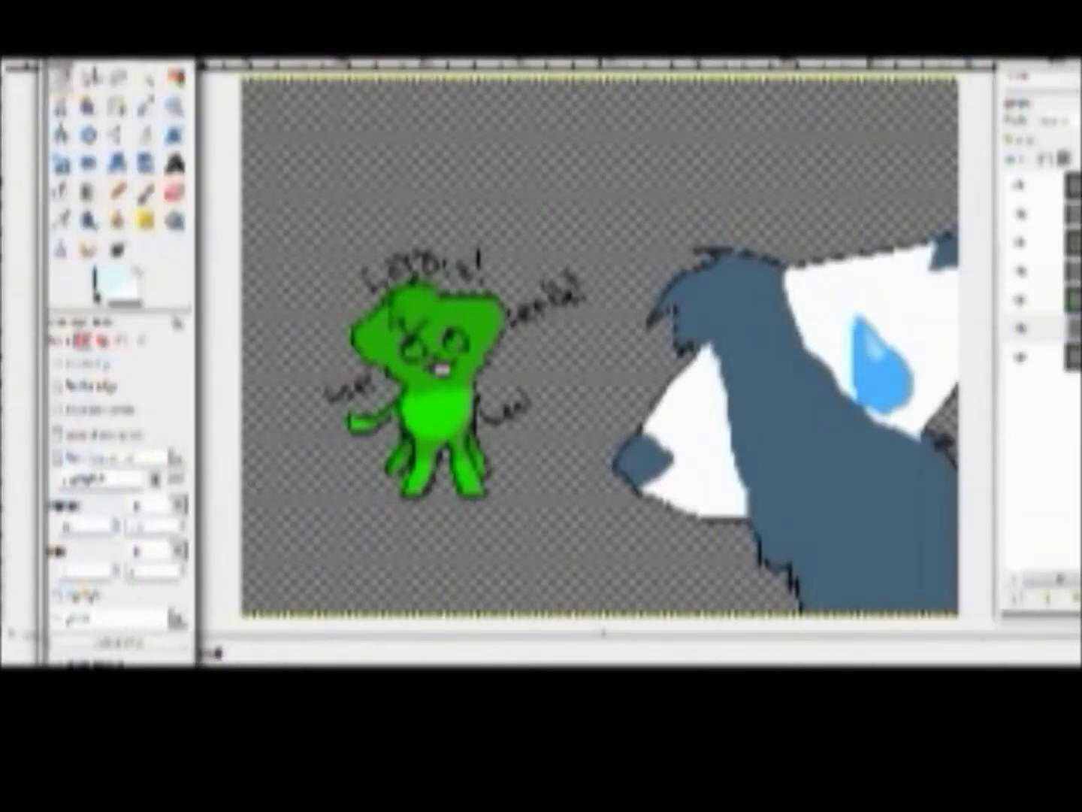
Step: Try several gradient blends across the whole canvas as a background, undoing each one
key(n)
key(l)
drag(225, 236, 903, 98)
key(ctrl+z)
click(109, 385)
click(151, 423)
key(ctrl+z)
click(109, 386)
click(151, 465)
drag(255, 227, 992, 84)
key(ctrl+z)
drag(747, 162, 947, 166)
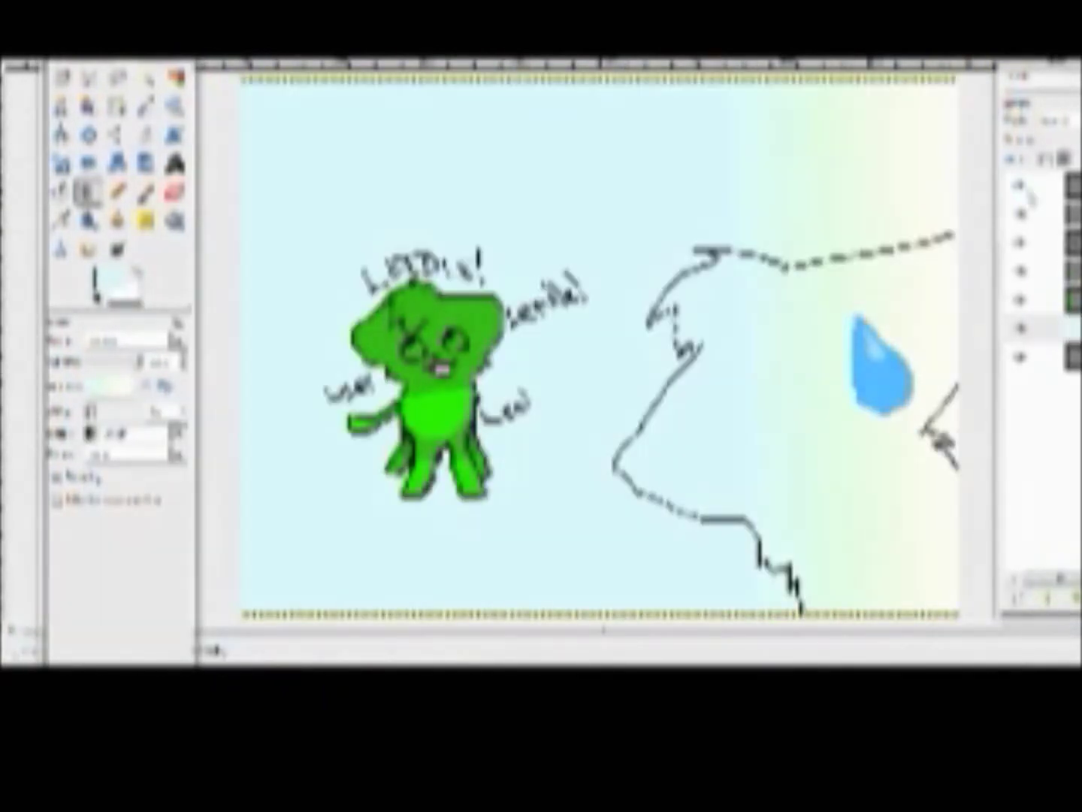
key(ctrl+z)
Step: Blend a pale blue sky gradient horizontally across the canvas and move its layer to the bottom of the stack
drag(255, 225, 978, 226)
click(1034, 328)
drag(1033, 328, 1034, 357)
Step: Add a new layer, set the drawing colours to medium and dark green, and choose the gradient that blends them
key(shift+ctrl+n)
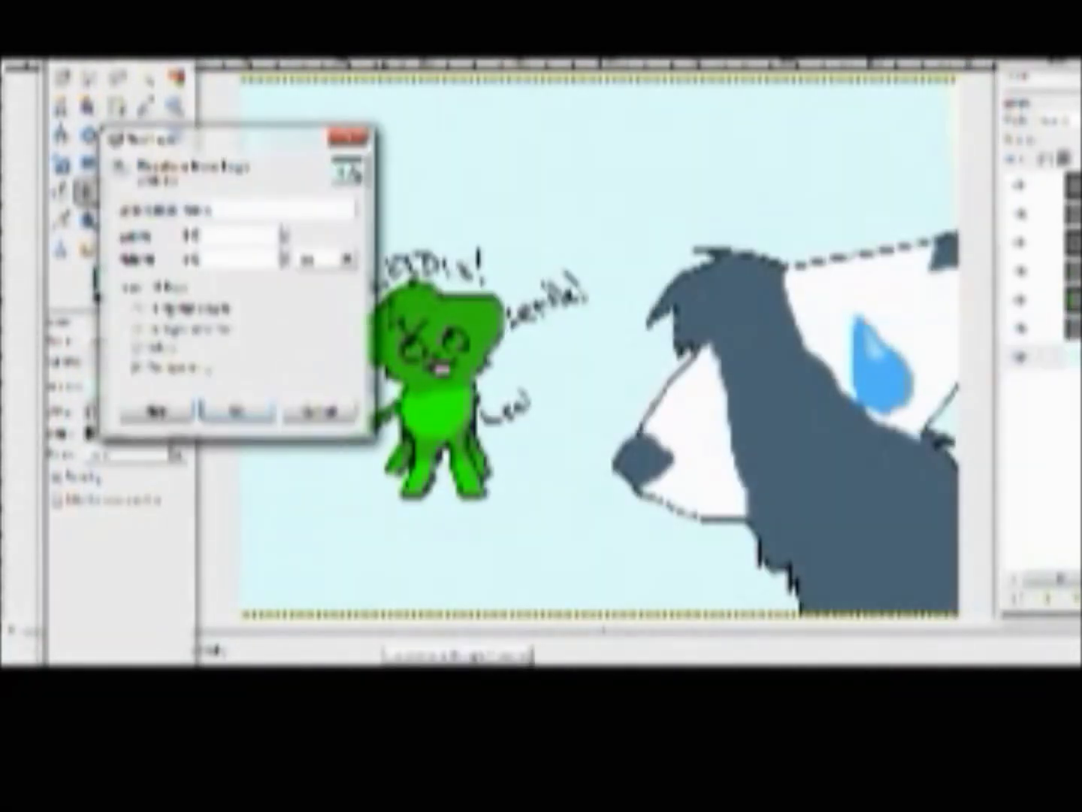
key(Return)
click(109, 281)
click(302, 293)
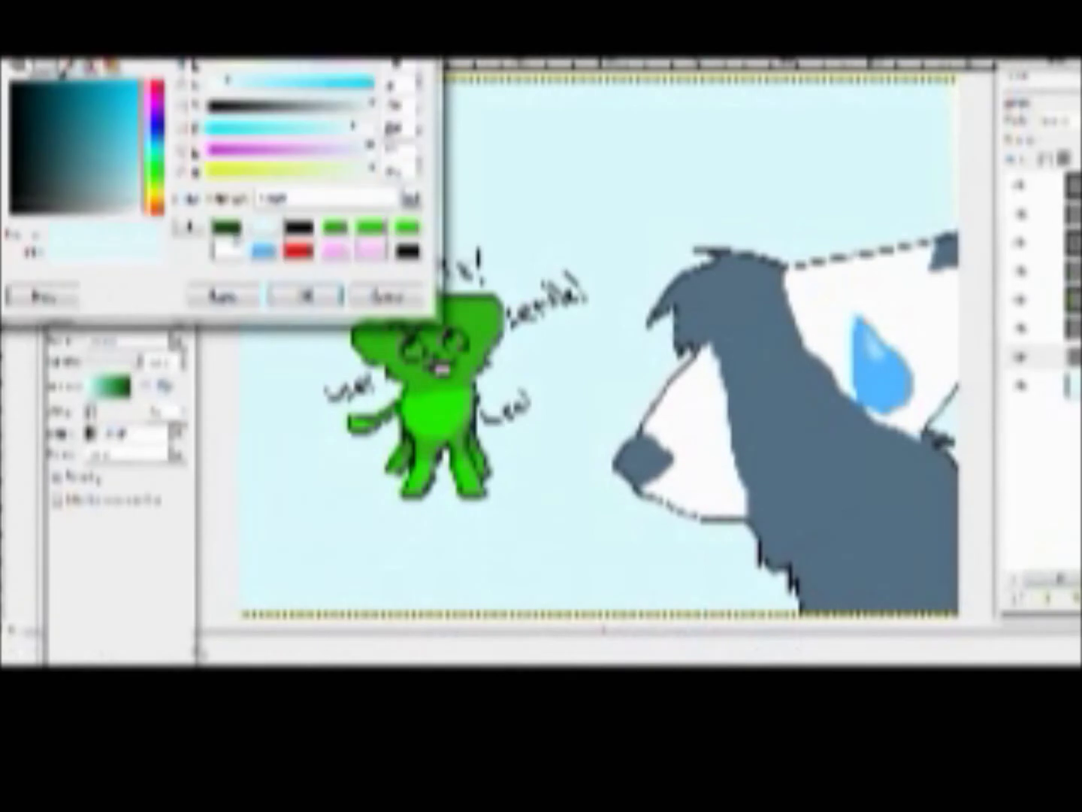
drag(226, 110, 253, 109)
click(87, 106)
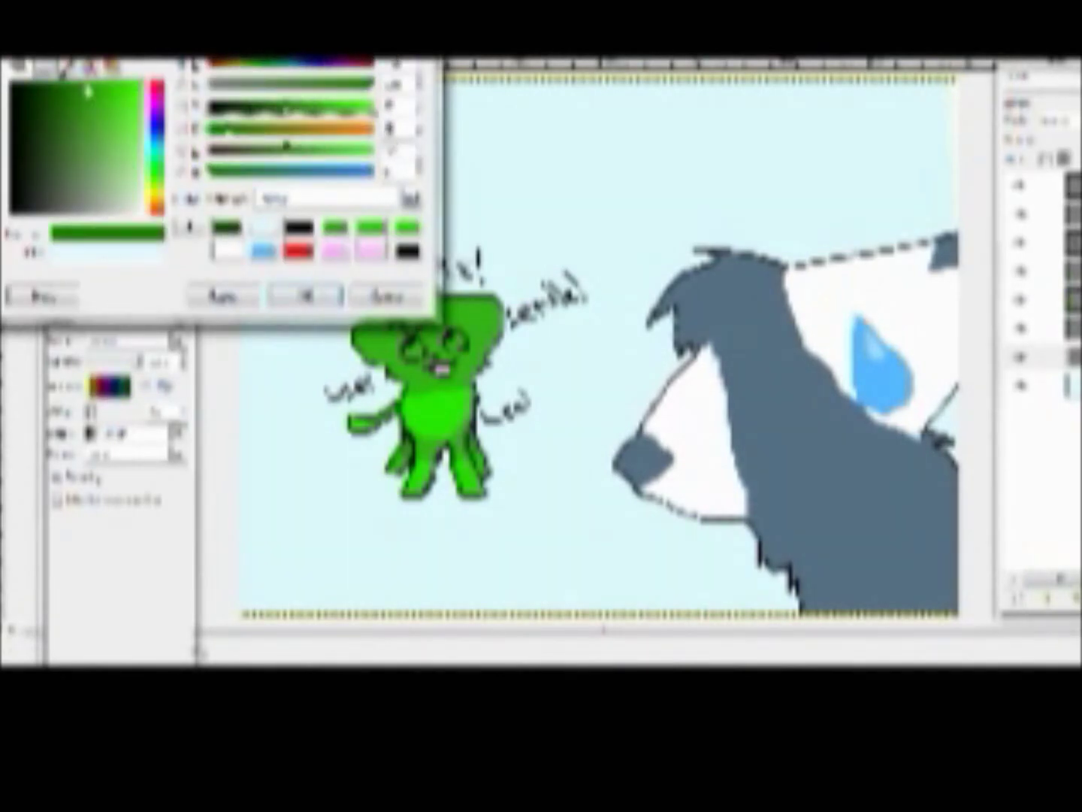
click(307, 295)
click(109, 386)
click(154, 395)
key(n)
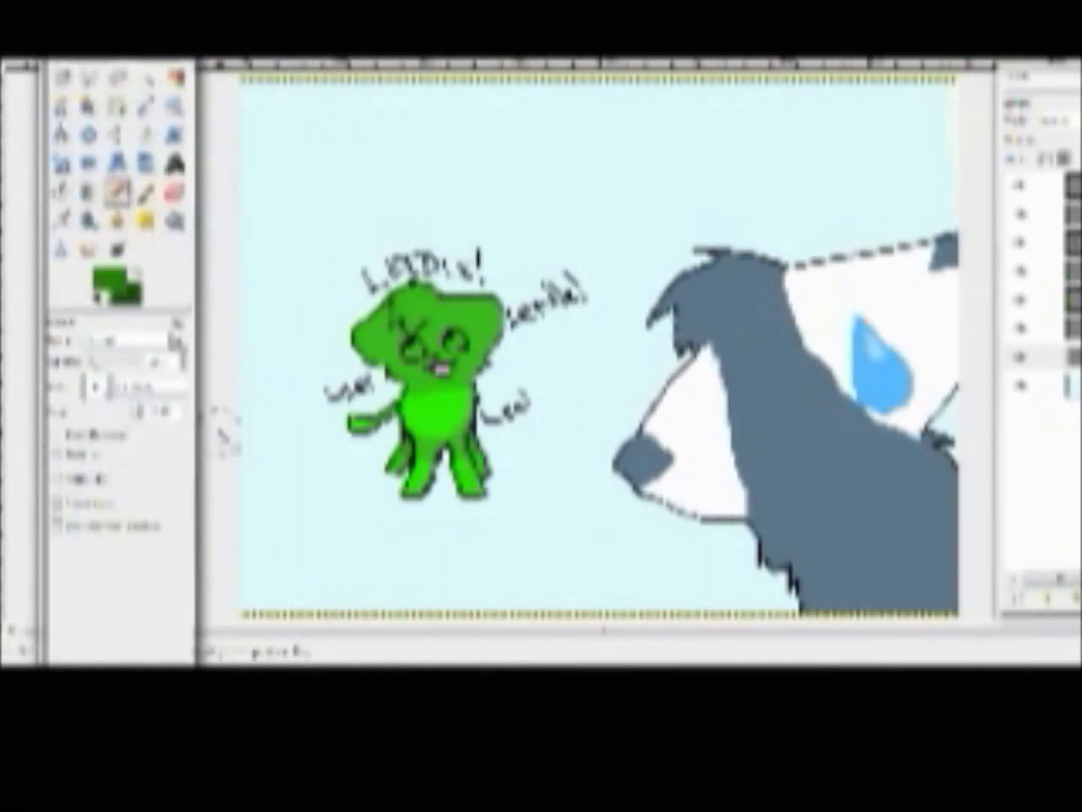
Step: Outline a rolling hill across the lower part of the canvas as a freehand selection
click(117, 76)
drag(229, 380, 978, 345)
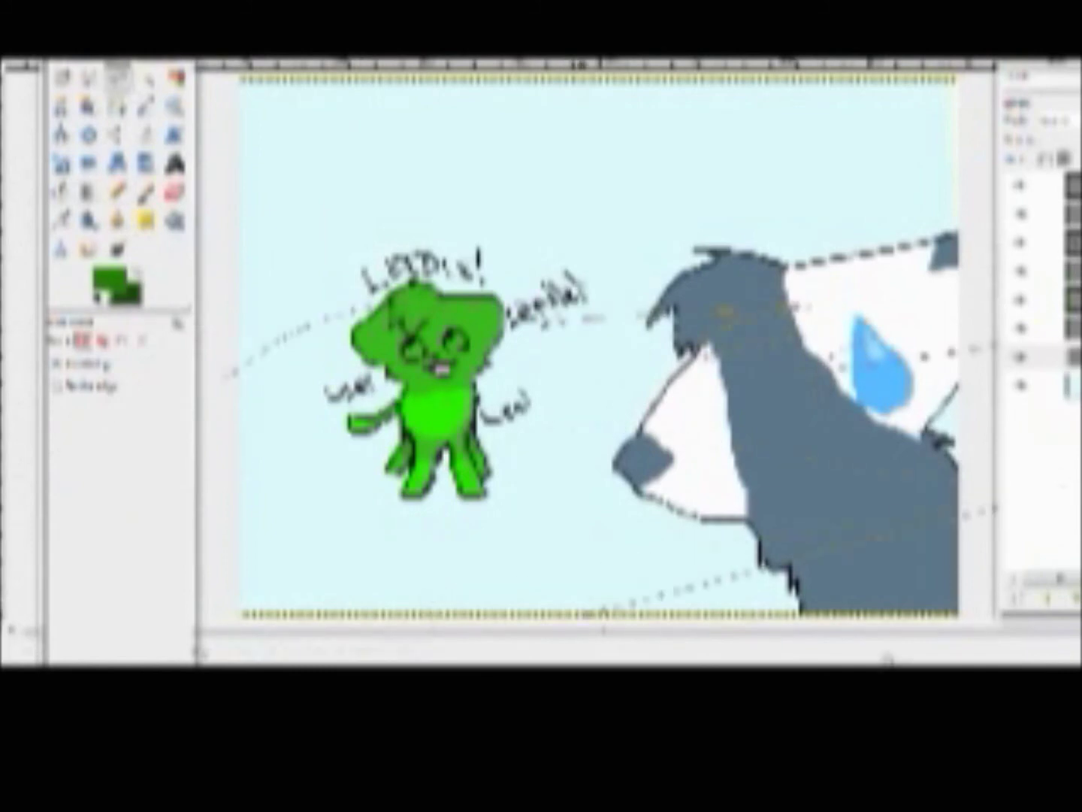
click(229, 380)
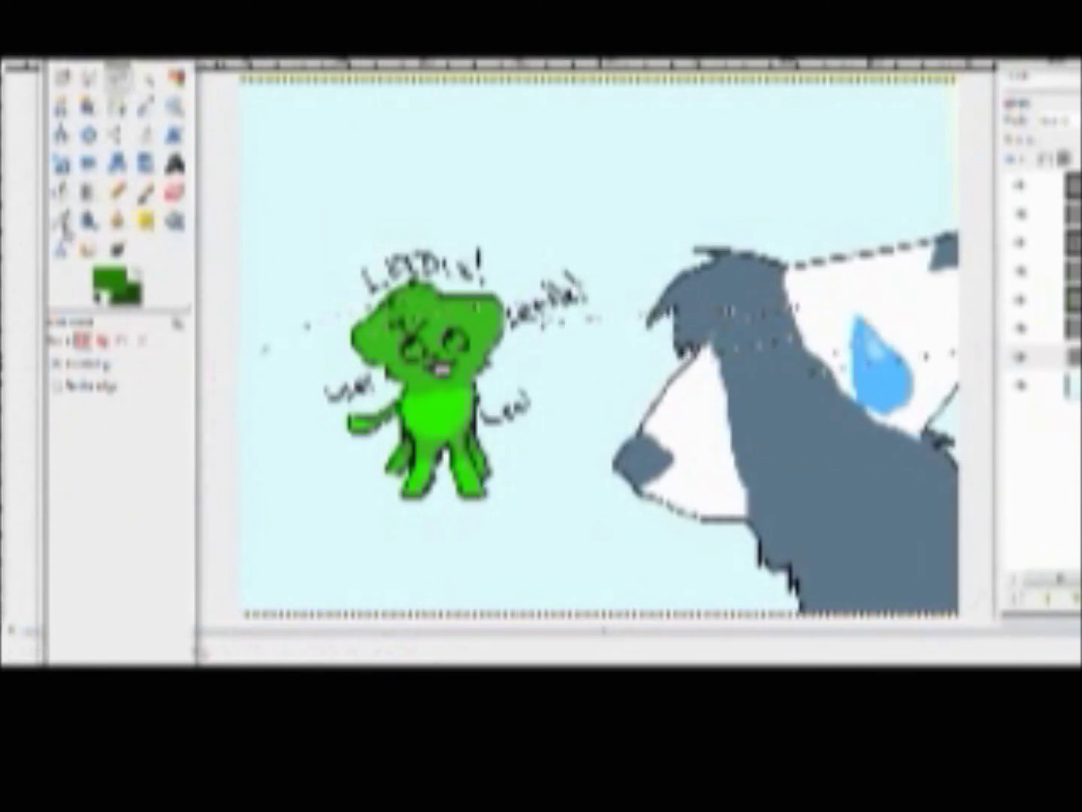
Step: Fill the hill selection with a horizontal medium-to-dark green gradient, undoing the first vertical blend
key(l)
drag(451, 316, 450, 601)
key(ctrl+z)
drag(278, 471, 545, 481)
Step: Choose the Eraser, select the next layer up and check the chat page in the browser
key(shift+e)
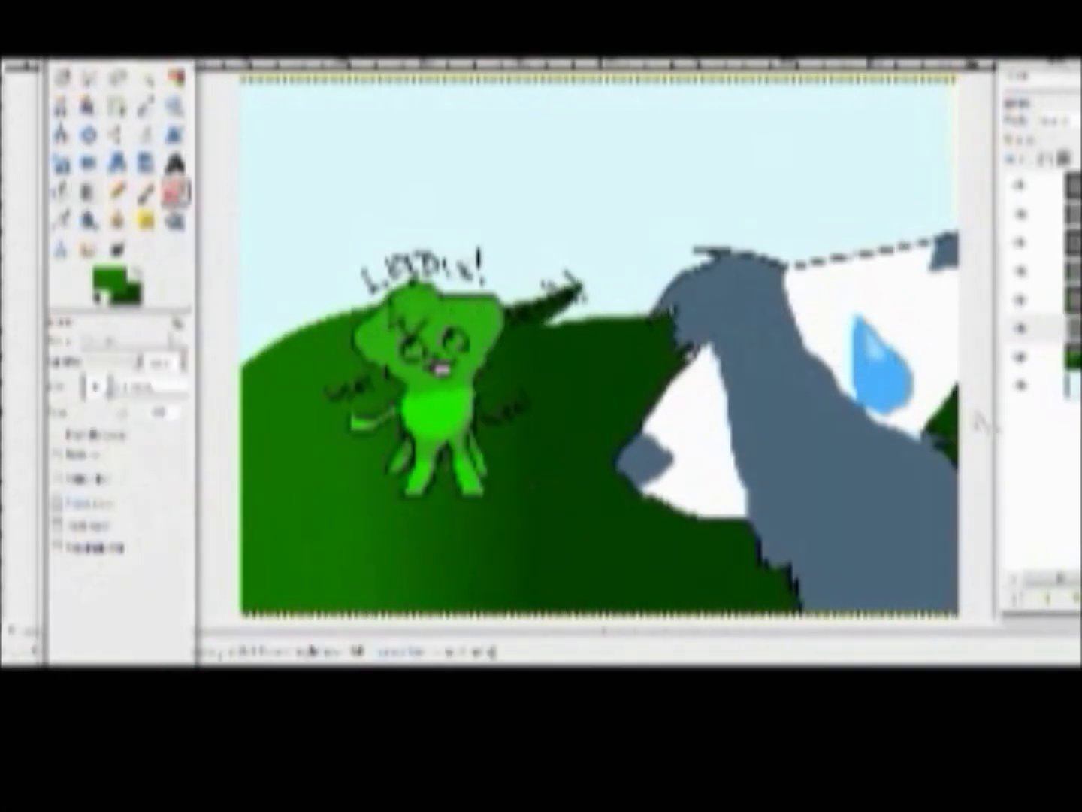
key(Page_Up)
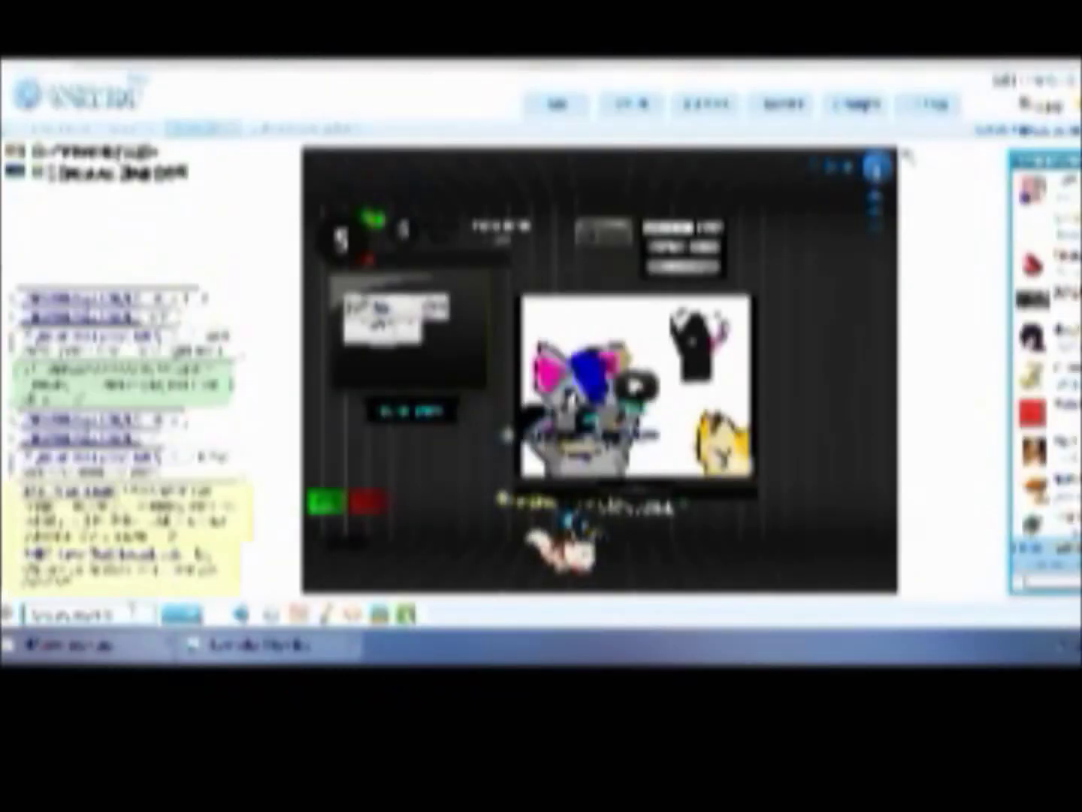
key(Return)
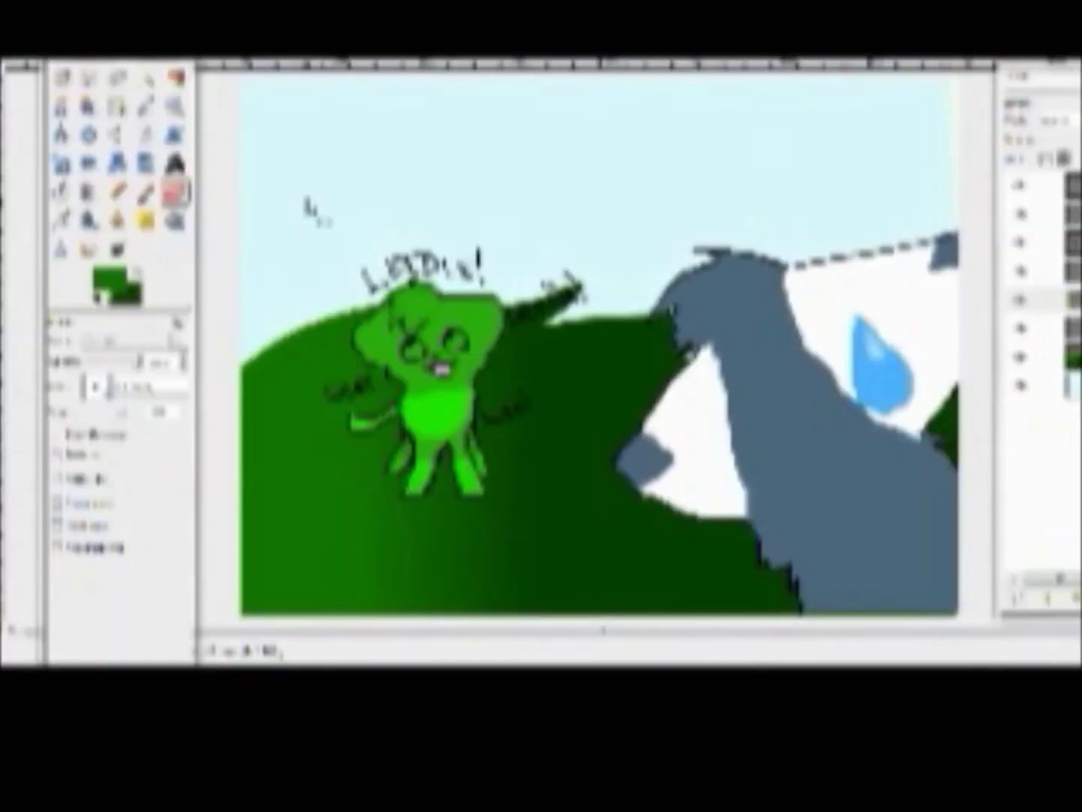
Step: Add a new layer above the hill, set the drawing colour to white and paint faint, smudged clouds in the sky
key(ctrl+shift+n)
click(280, 450)
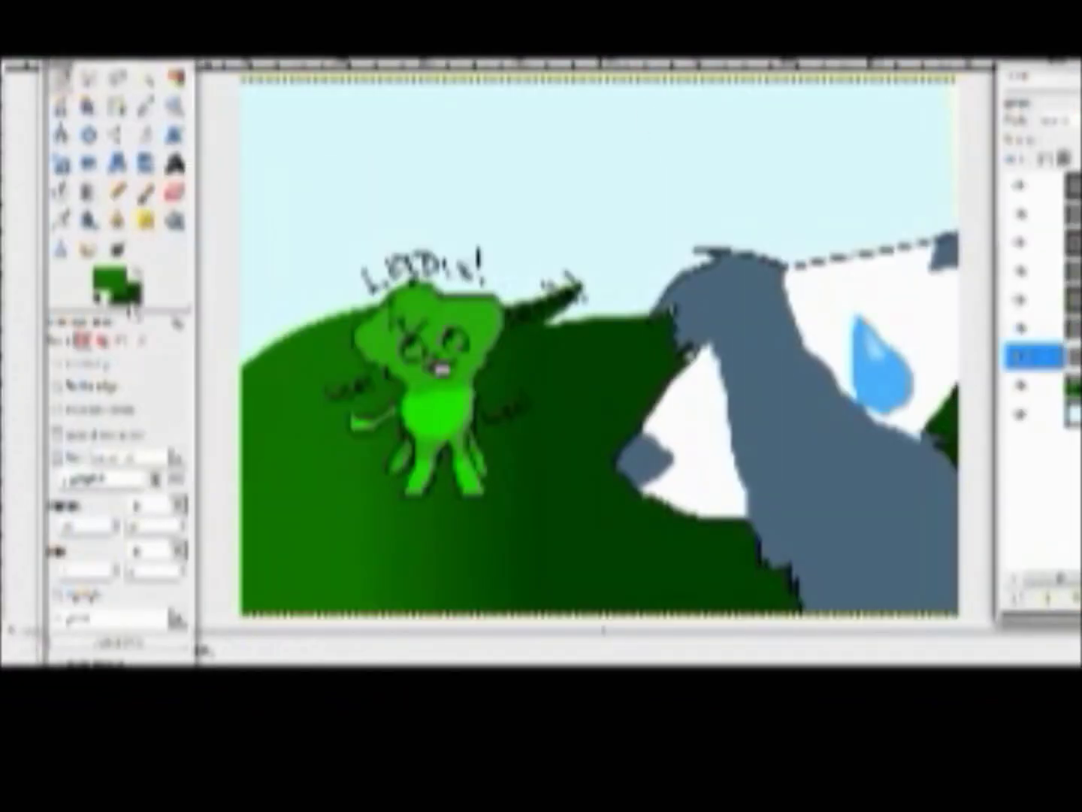
click(114, 283)
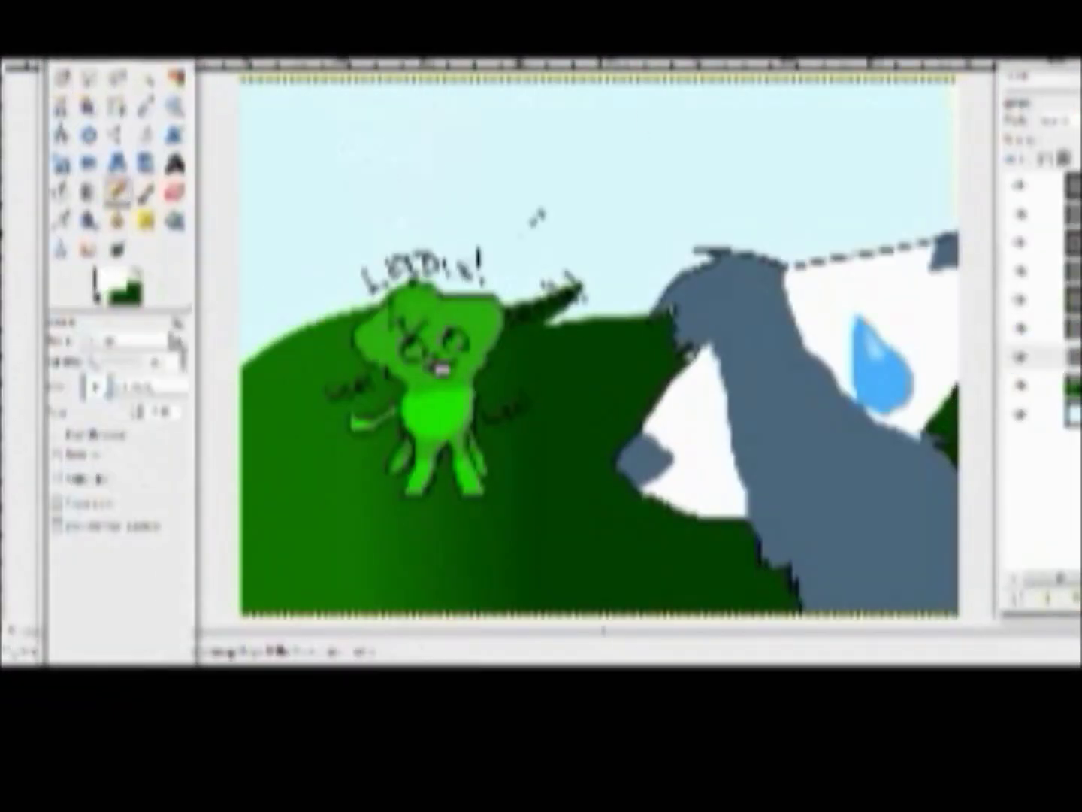
click(112, 272)
click(304, 296)
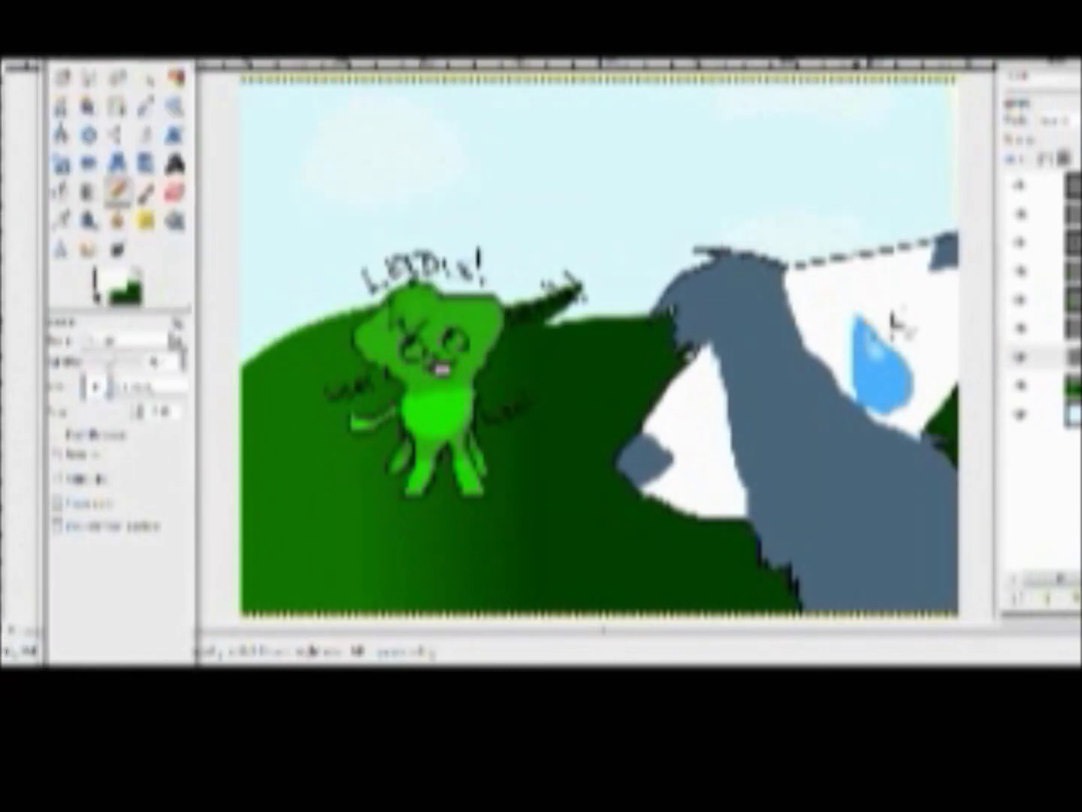
key(s)
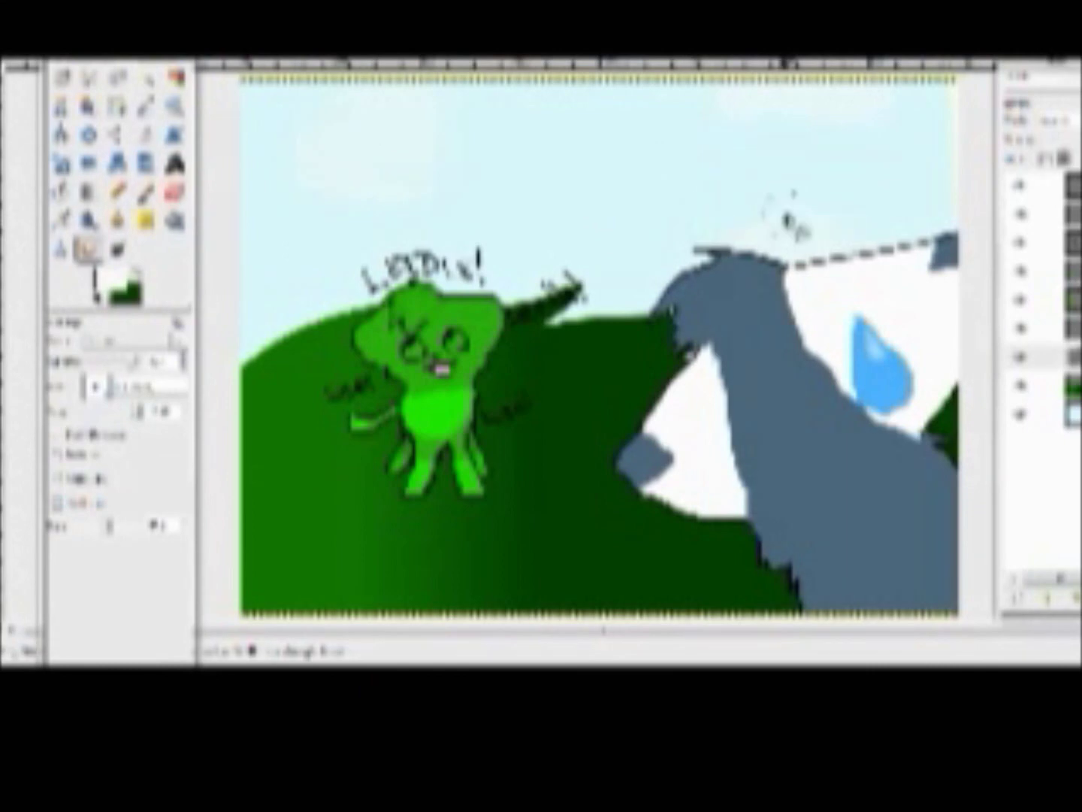
Step: Set the drawing colour to yellow, add another layer and try painting translucent sunlight along the left side of the picture
click(109, 280)
click(302, 292)
key(shift+ctrl+n)
key(Return)
key(n)
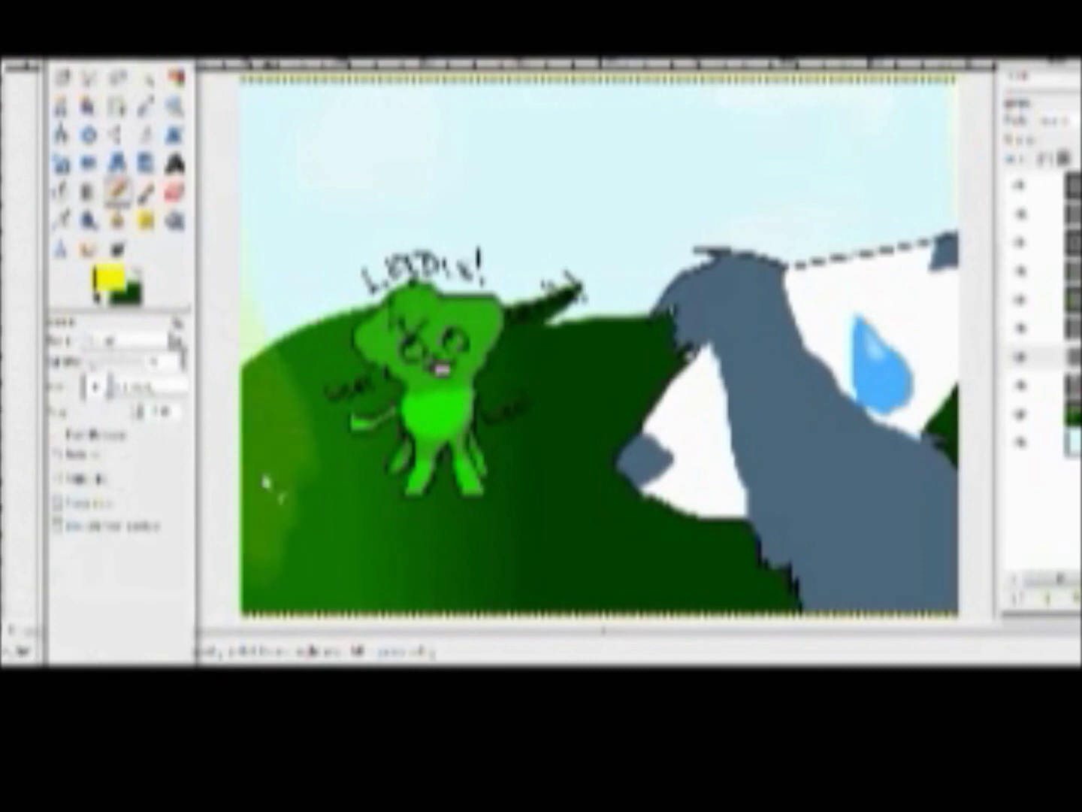
drag(439, 192, 601, 121)
drag(666, 124, 669, 211)
click(669, 239)
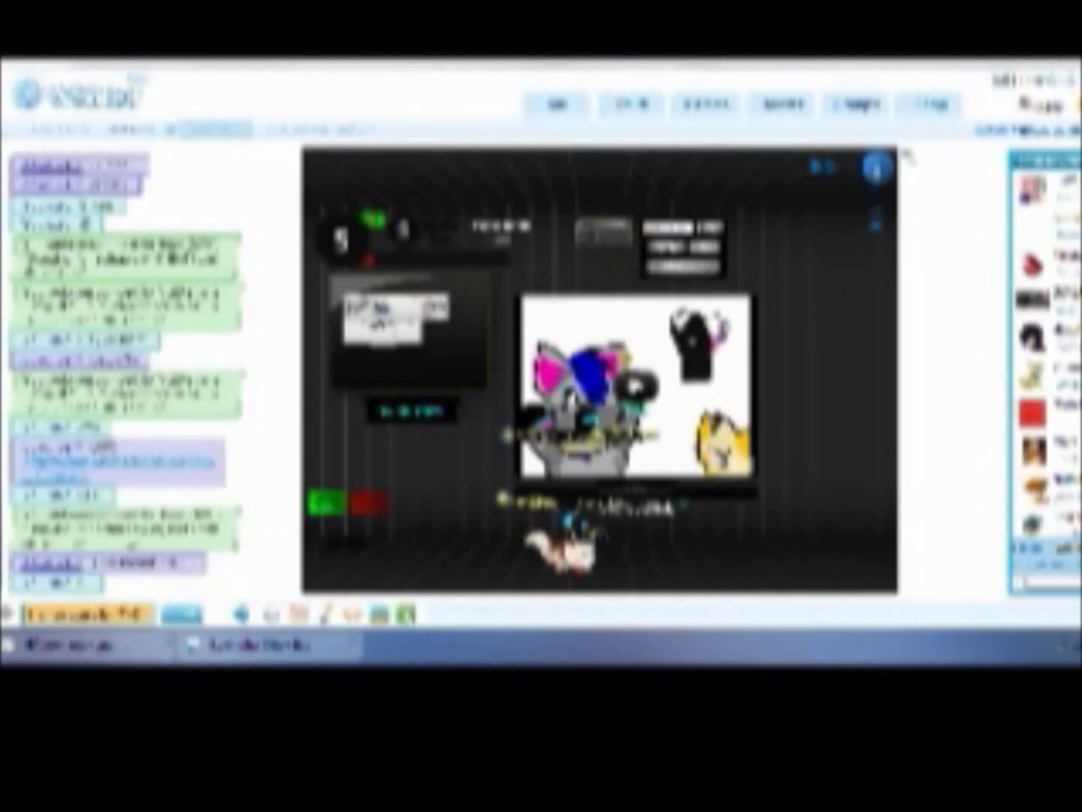
Step: Check the browser chat, return to the drawing and look through the file types offered for saving it
key(Return)
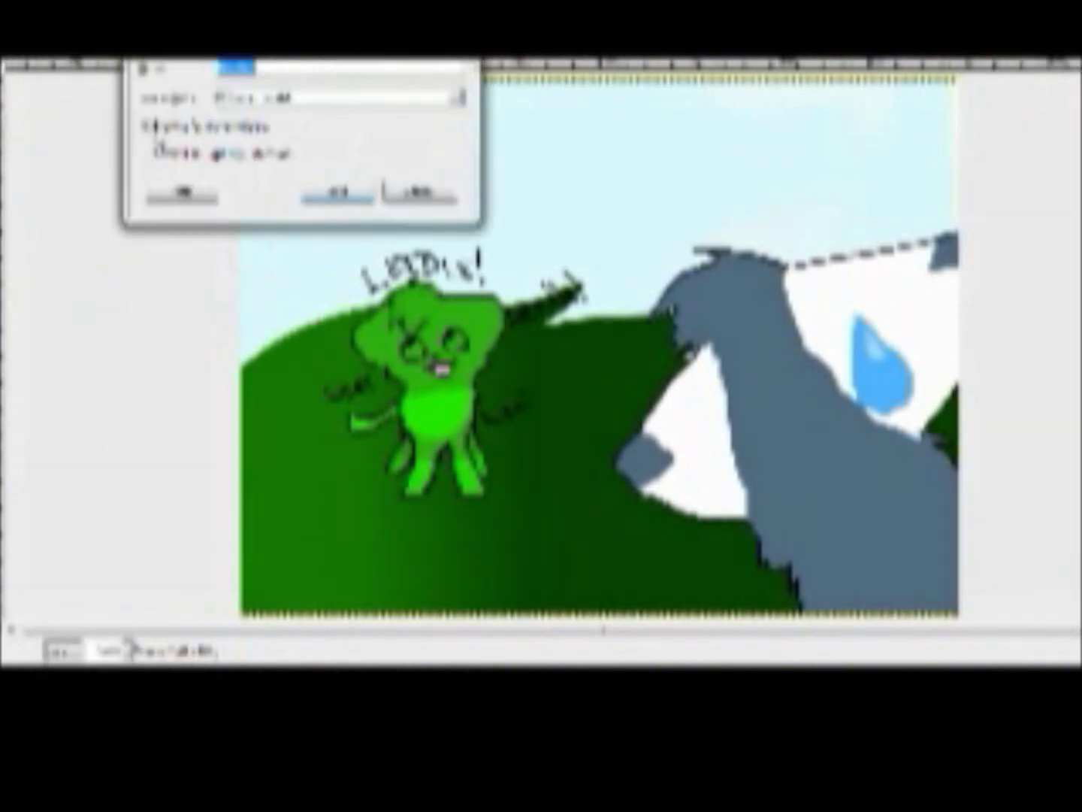
click(150, 152)
mouse_move(456, 194)
mouse_down()
mouse_move(452, 248)
mouse_move(451, 234)
mouse_up()
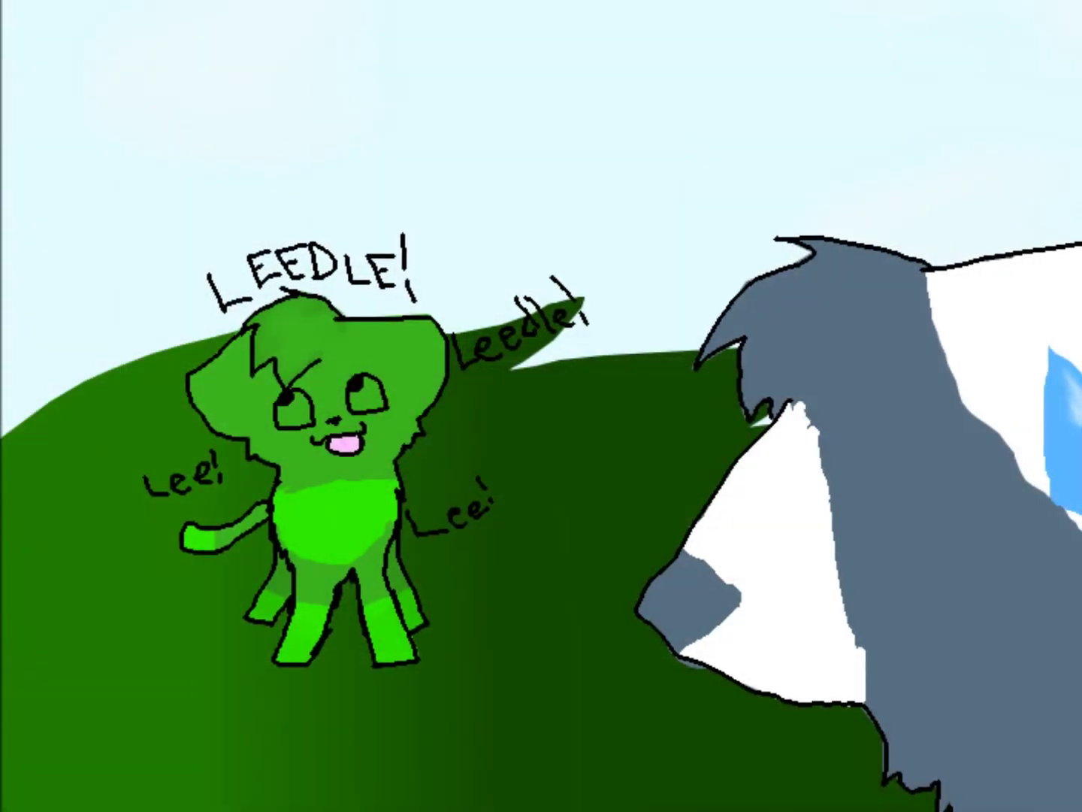